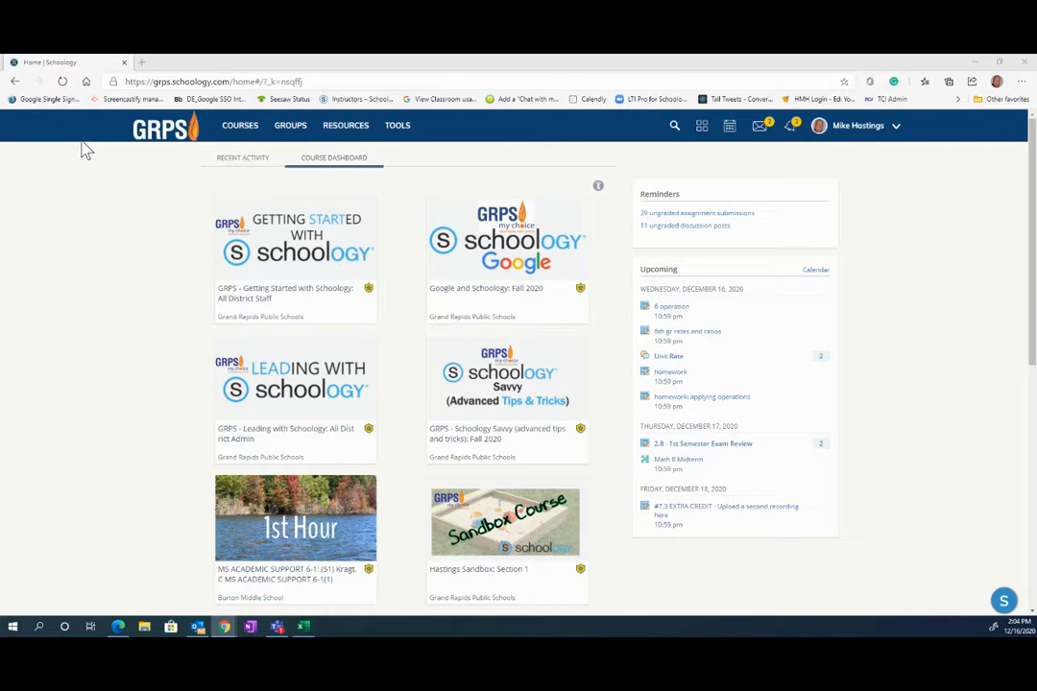
- Go from the course dashboard to the My Resources page via the top navigation
left_click(346, 129)
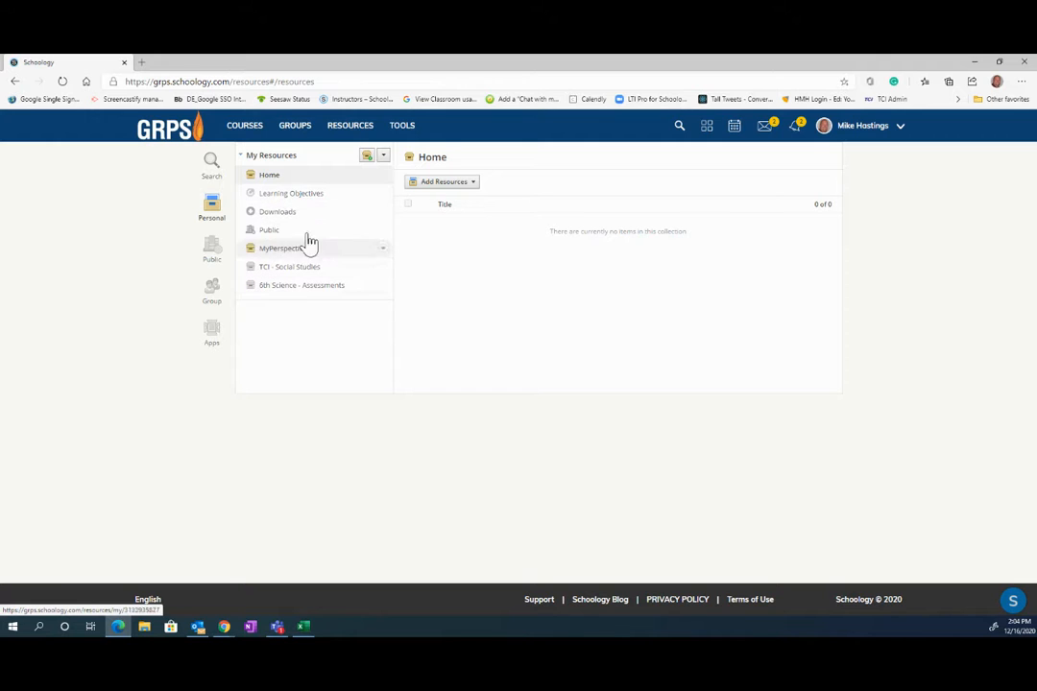
- Create a resource collection titled 'Hastings Science' and open it from the sidebar
left_click(367, 161)
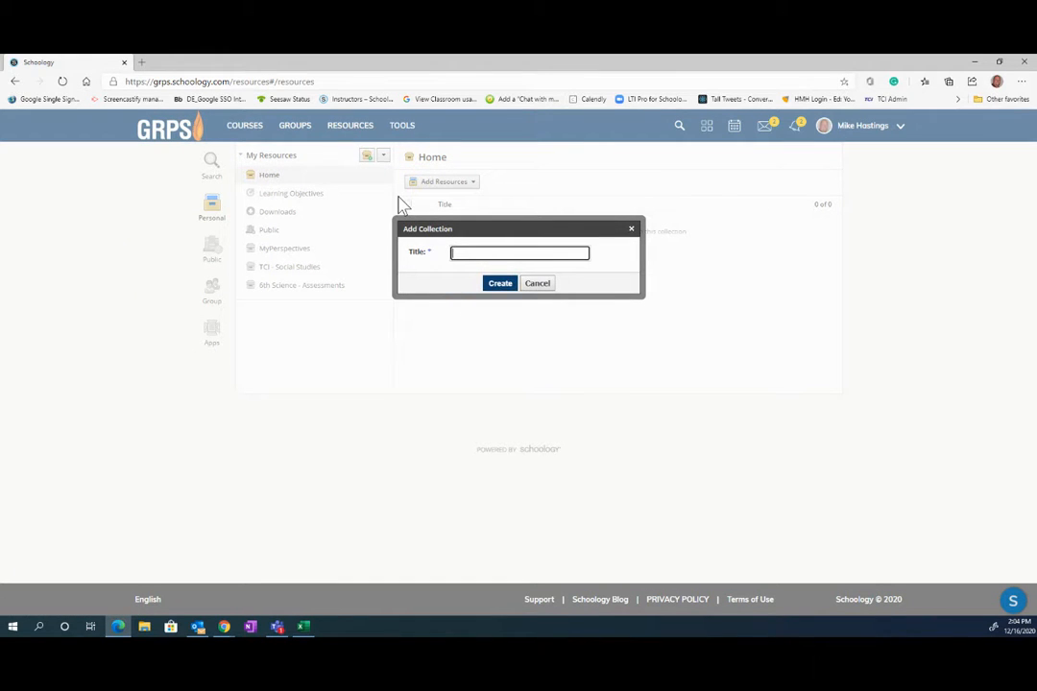
type("hastings P")
key("BackSpace")
key("BackSpace")
key("BackSpace")
key("BackSpace")
key("BackSpace")
key("BackSpace")
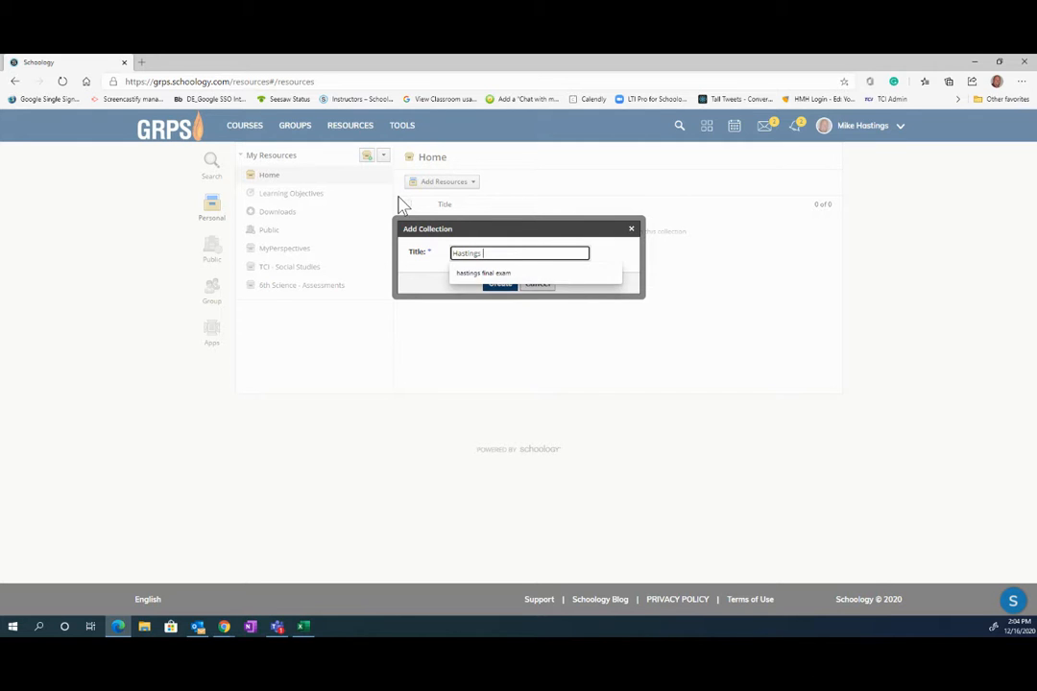
type("Science")
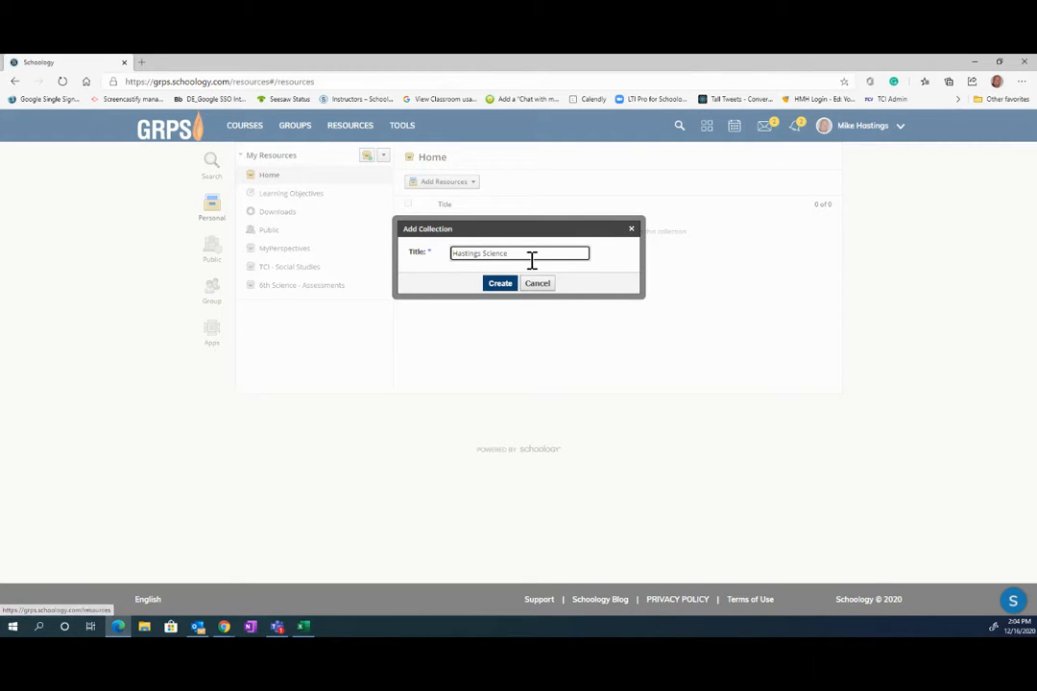
left_click(502, 287)
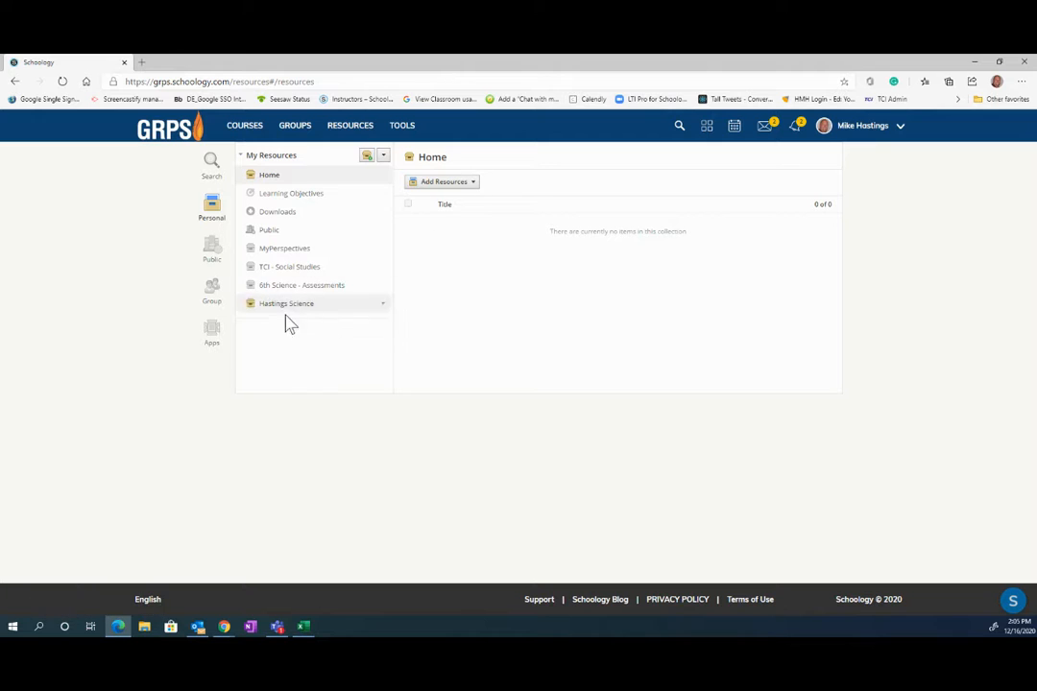
left_click(284, 307)
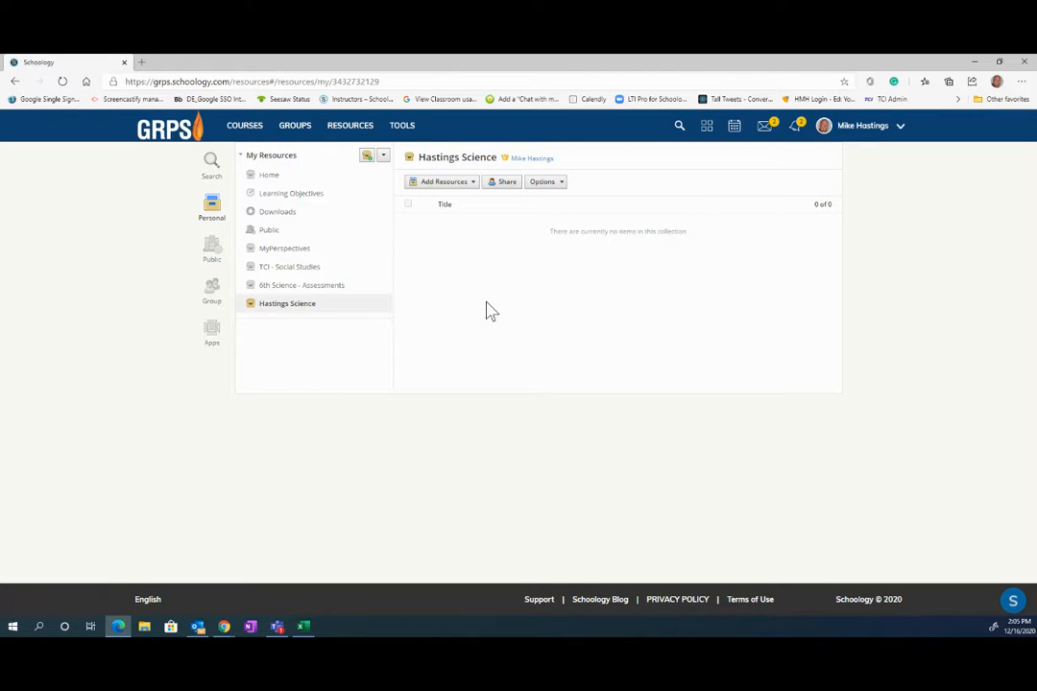
- Add a blue '6th grade' folder and a red '7th Grade' folder to Hastings Science
left_click(469, 184)
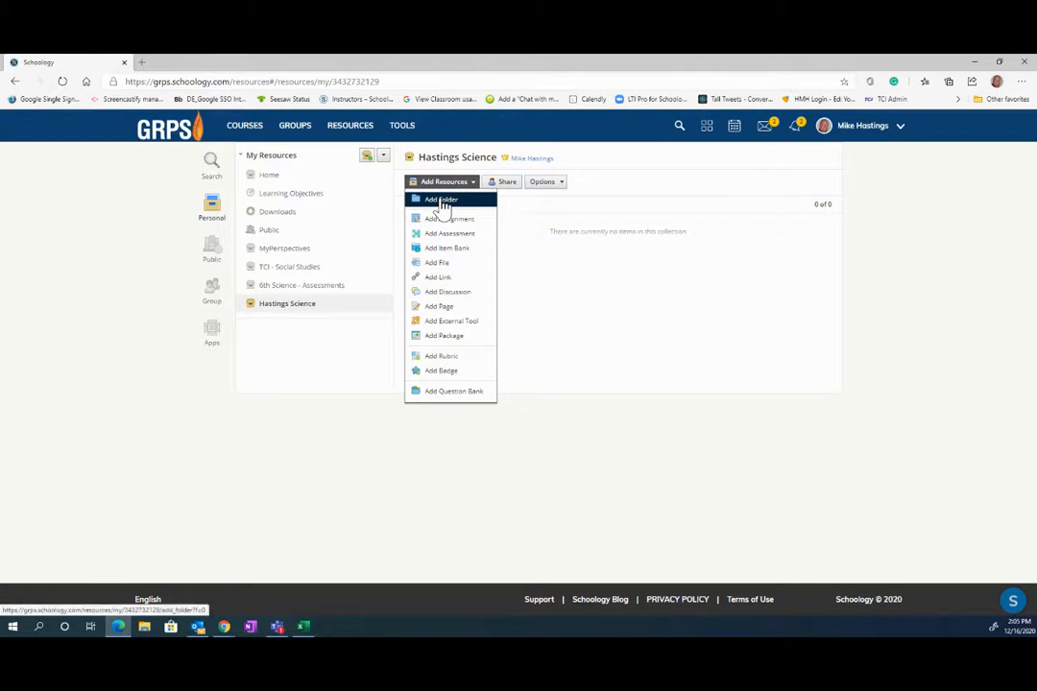
left_click(444, 208)
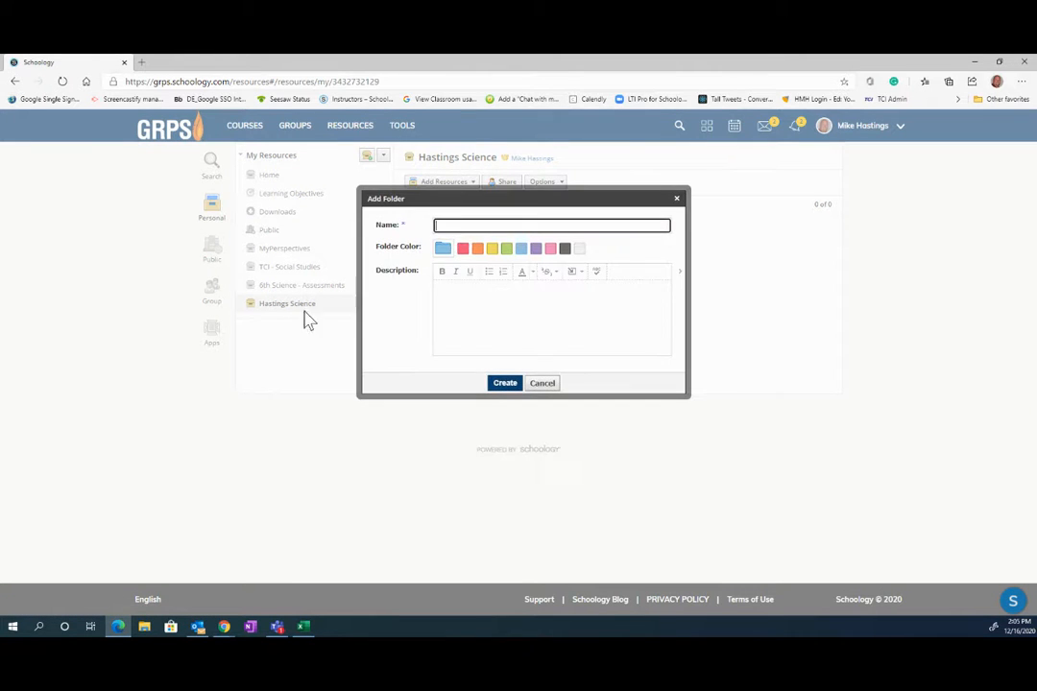
left_click(462, 224)
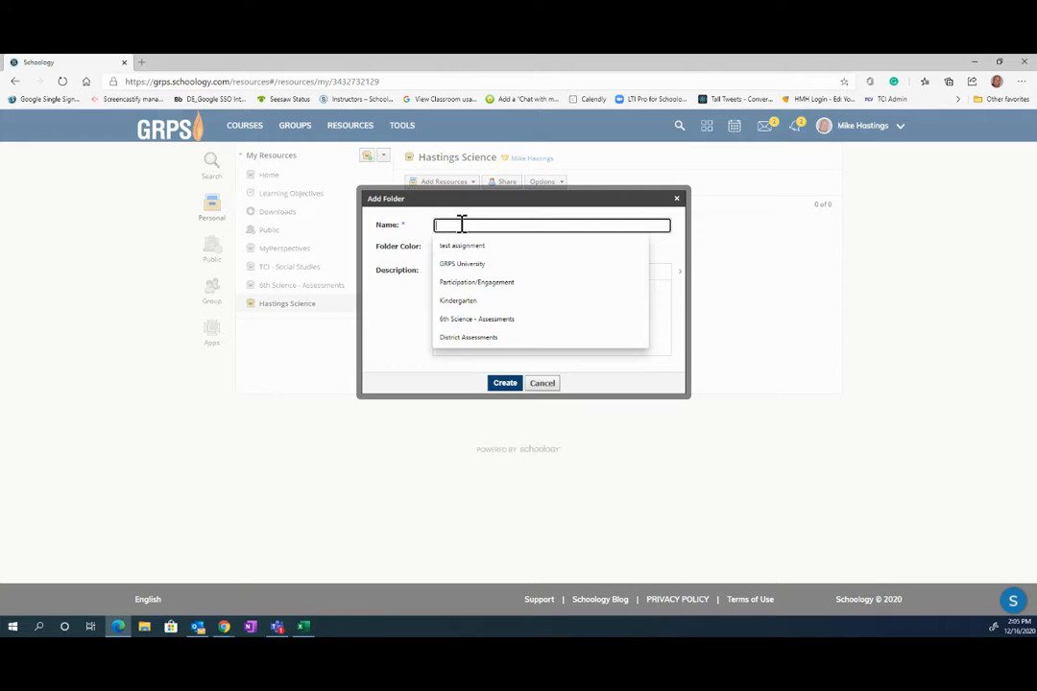
type("6th grade")
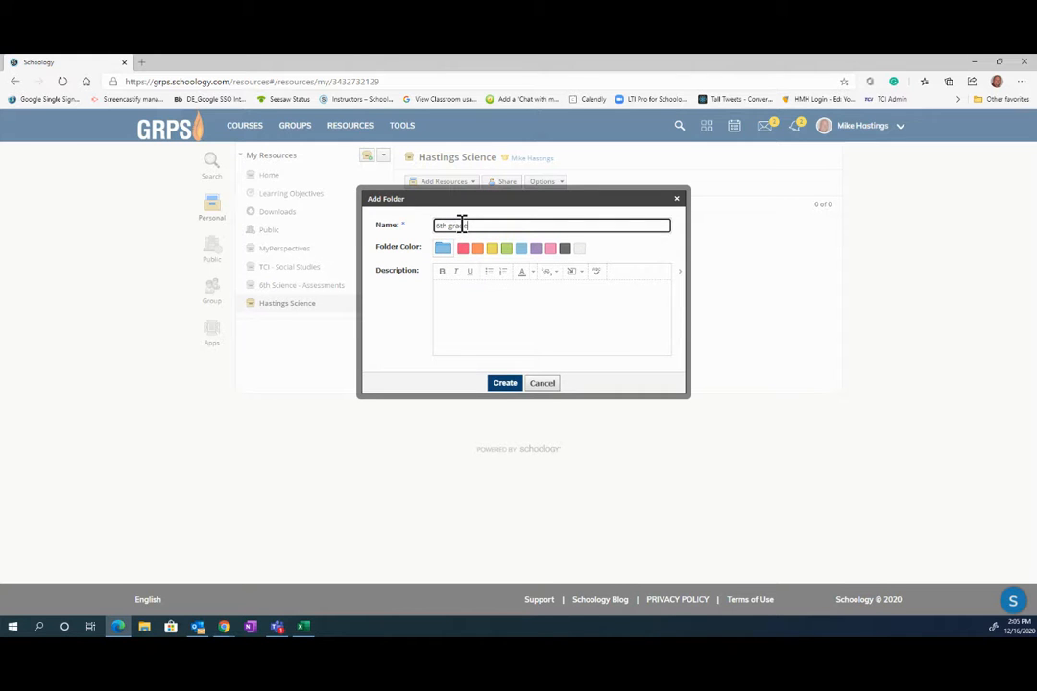
left_click(505, 383)
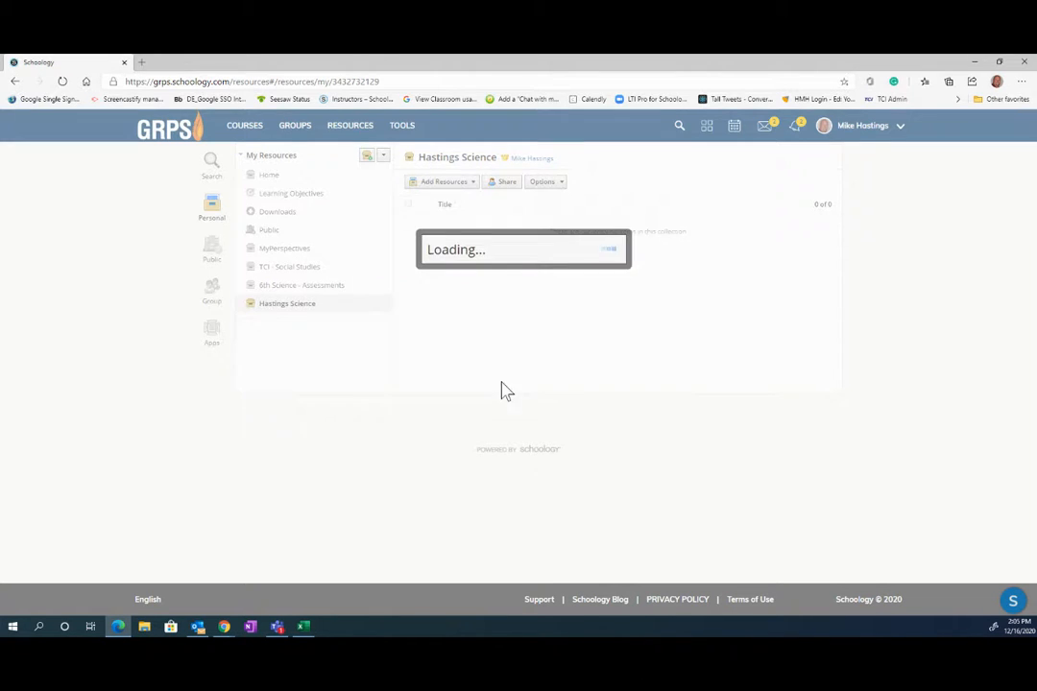
left_click(423, 205)
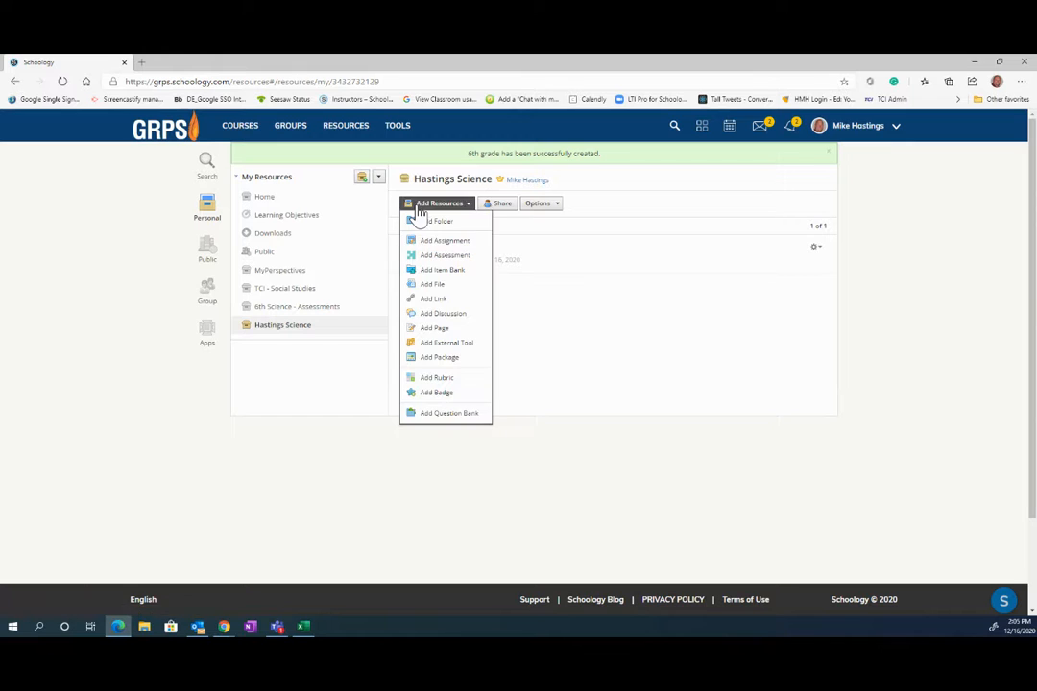
left_click(429, 221)
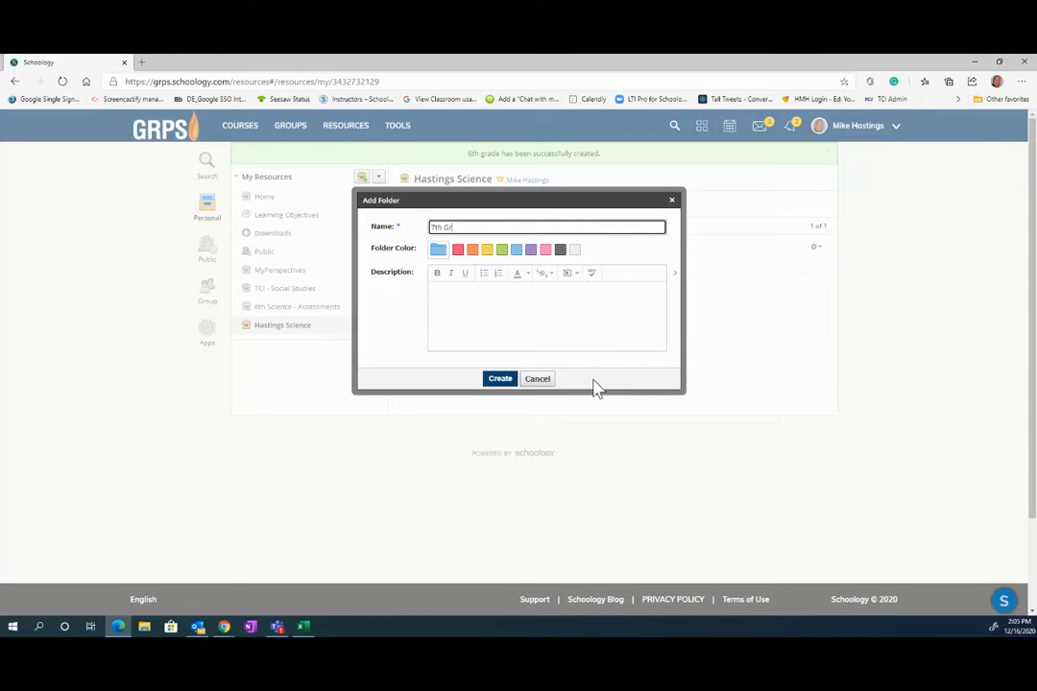
left_click(458, 252)
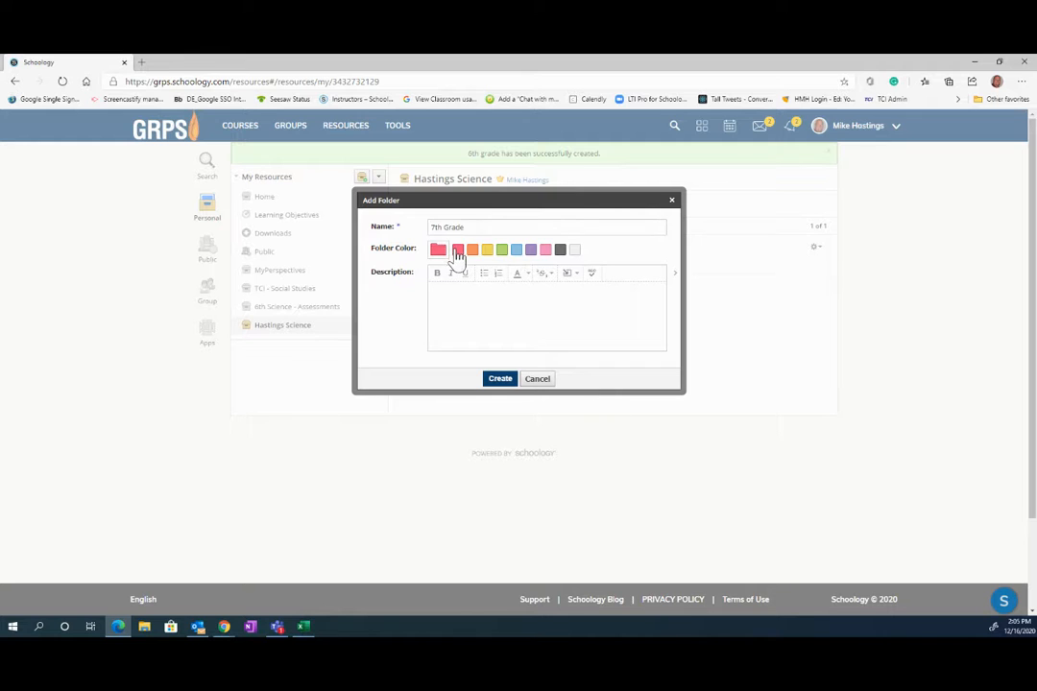
left_click(499, 380)
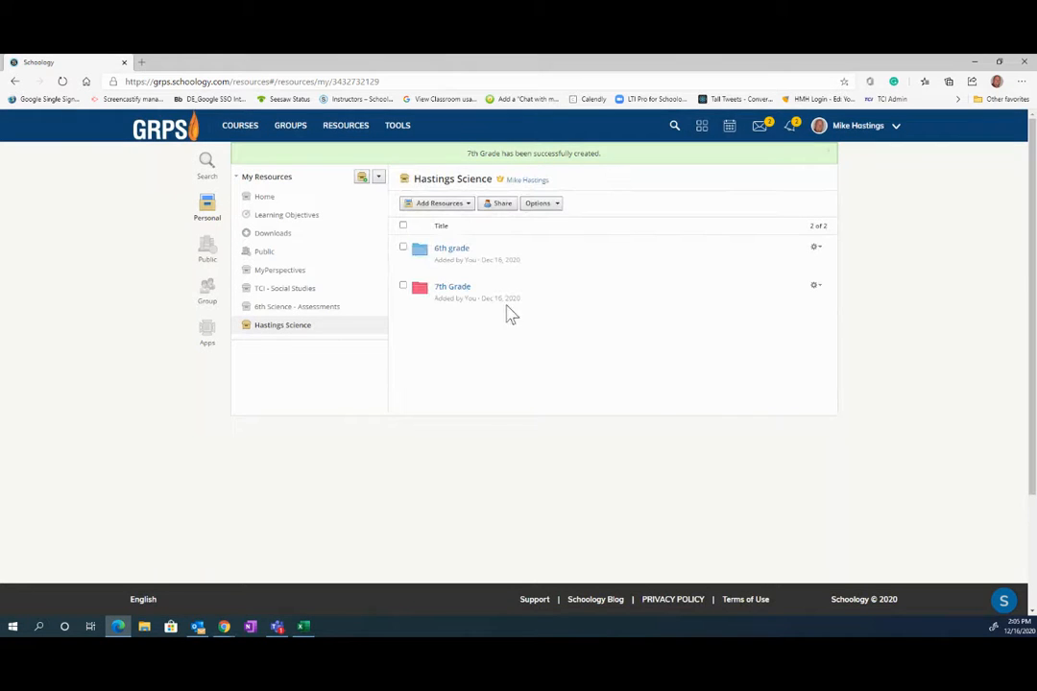
- Add an orange '8th grade' folder, then open the 6th grade folder
left_click(434, 211)
left_click(437, 223)
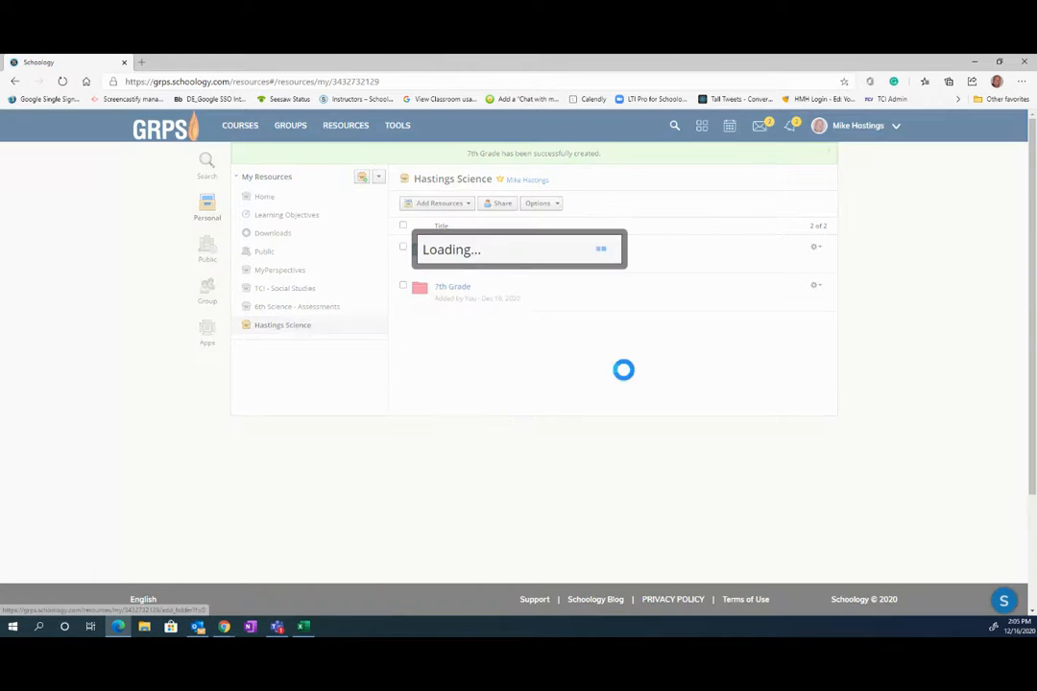
left_click(472, 250)
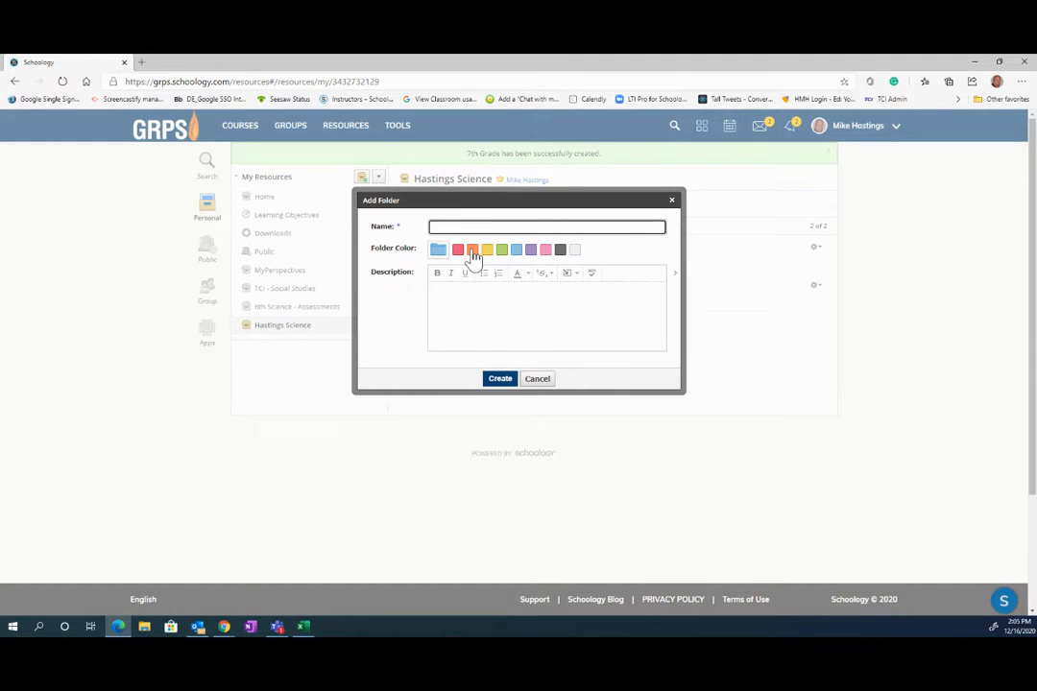
left_click(441, 228)
type("8th grade")
left_click(500, 378)
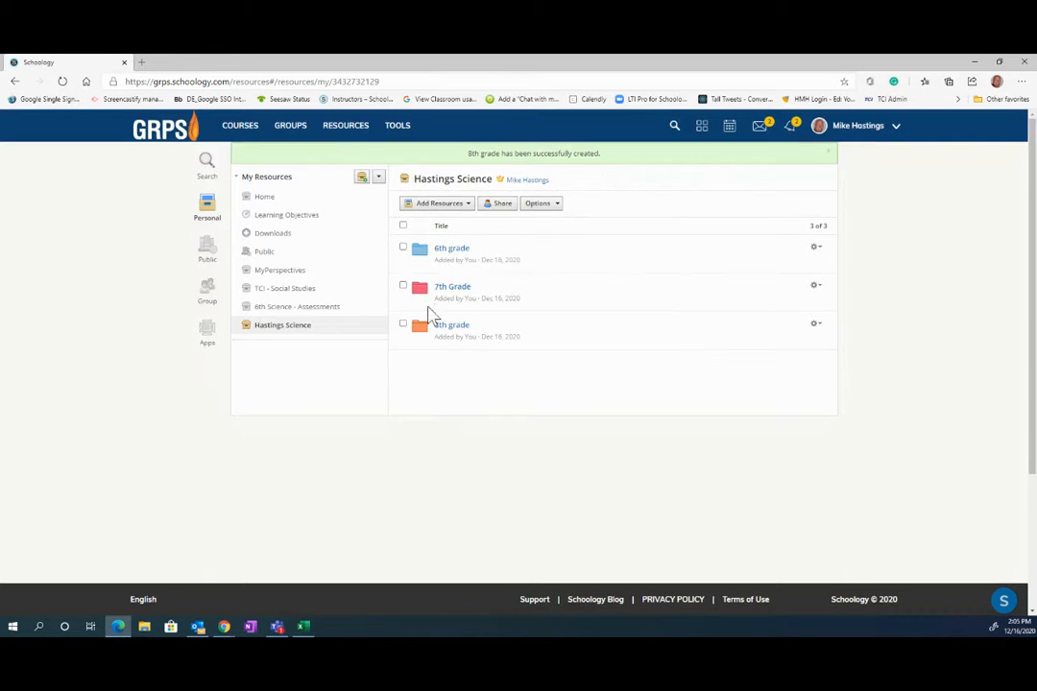
left_click(453, 251)
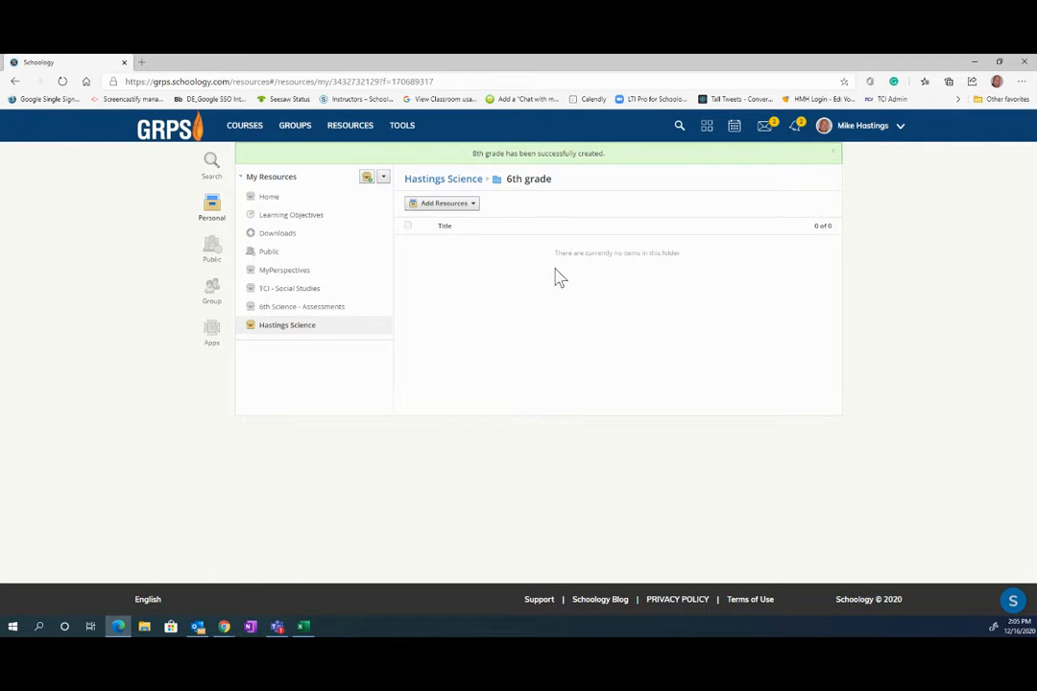
- Create a dark grey 'Assessments' folder inside the 6th grade folder
left_click(466, 205)
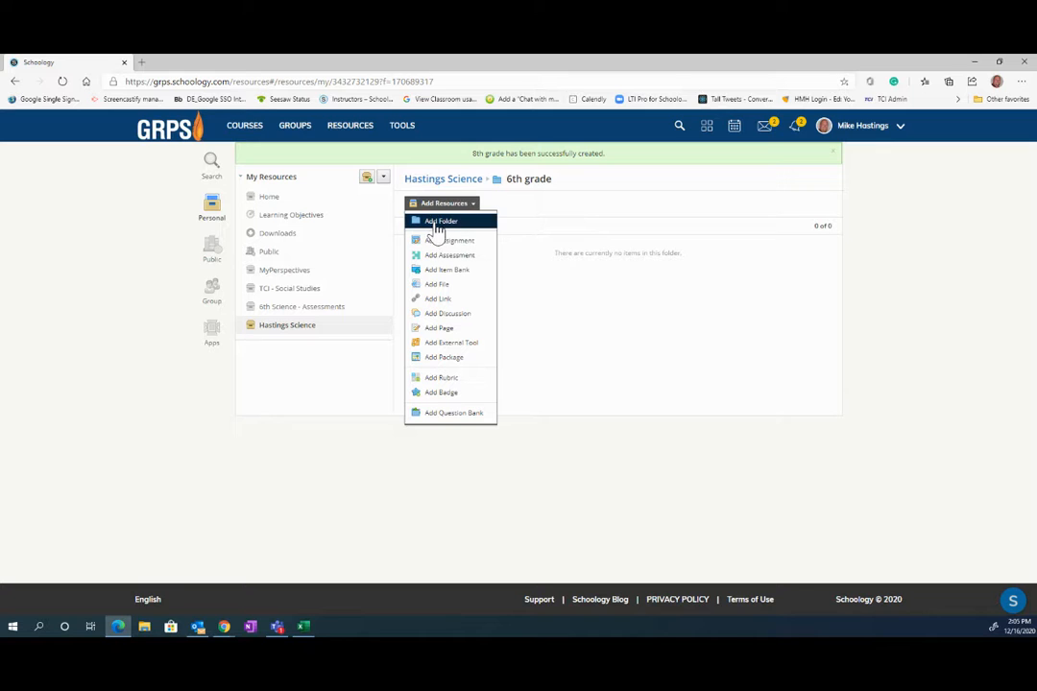
left_click(438, 223)
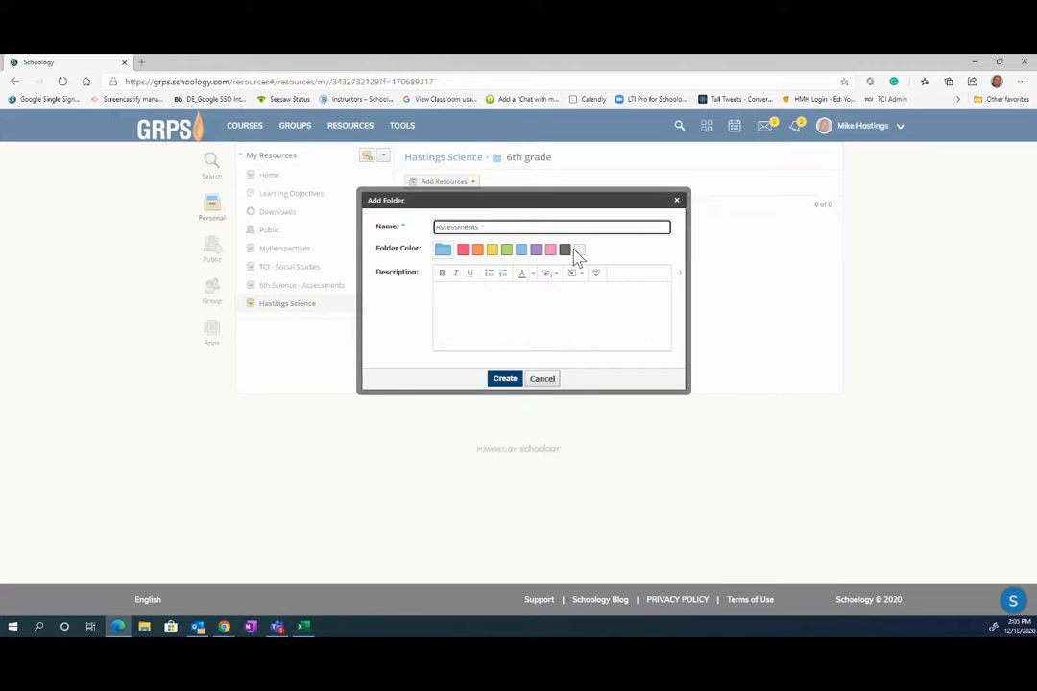
left_click(566, 252)
left_click(506, 380)
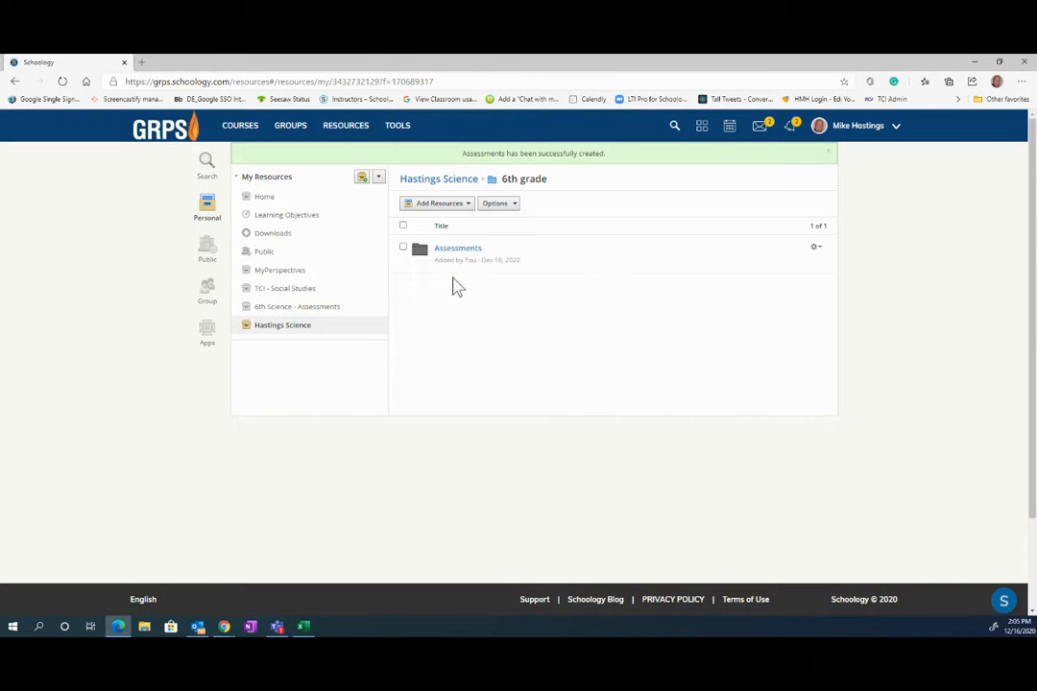
- Cancel an extra new-folder dialog and go back to the Hastings Science collection
left_click(453, 206)
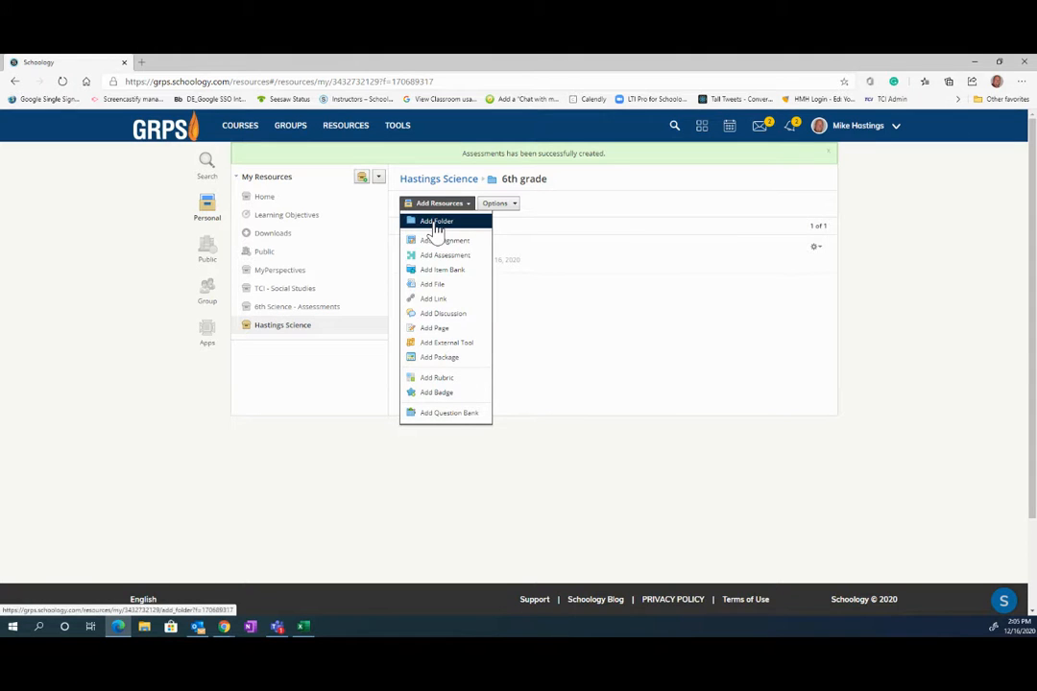
left_click(439, 224)
left_click(537, 379)
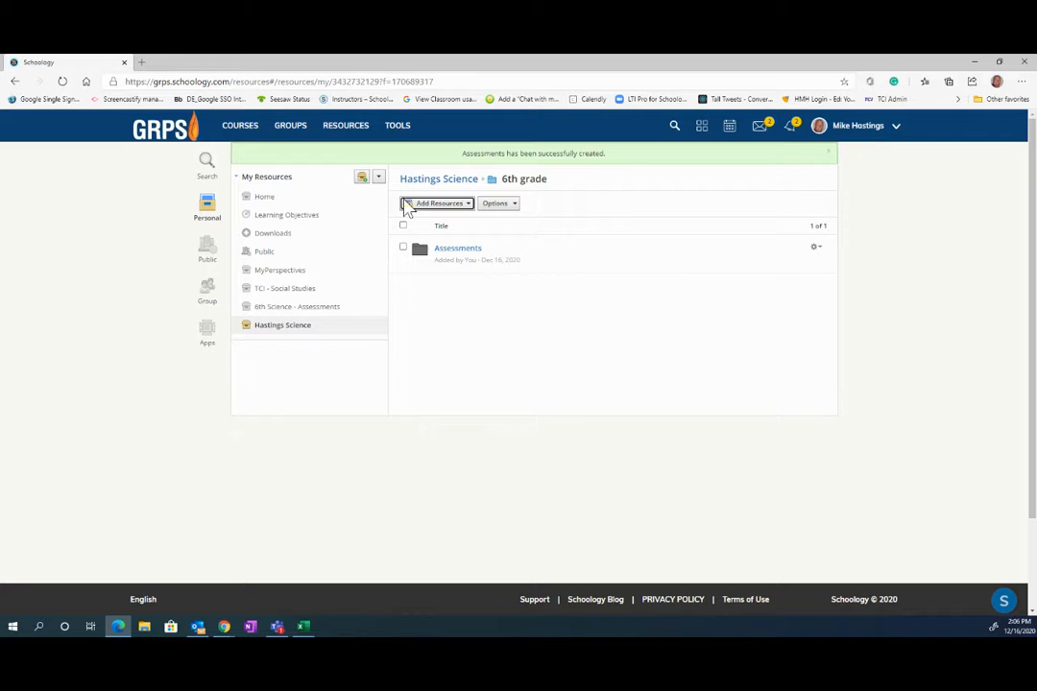
left_click(270, 327)
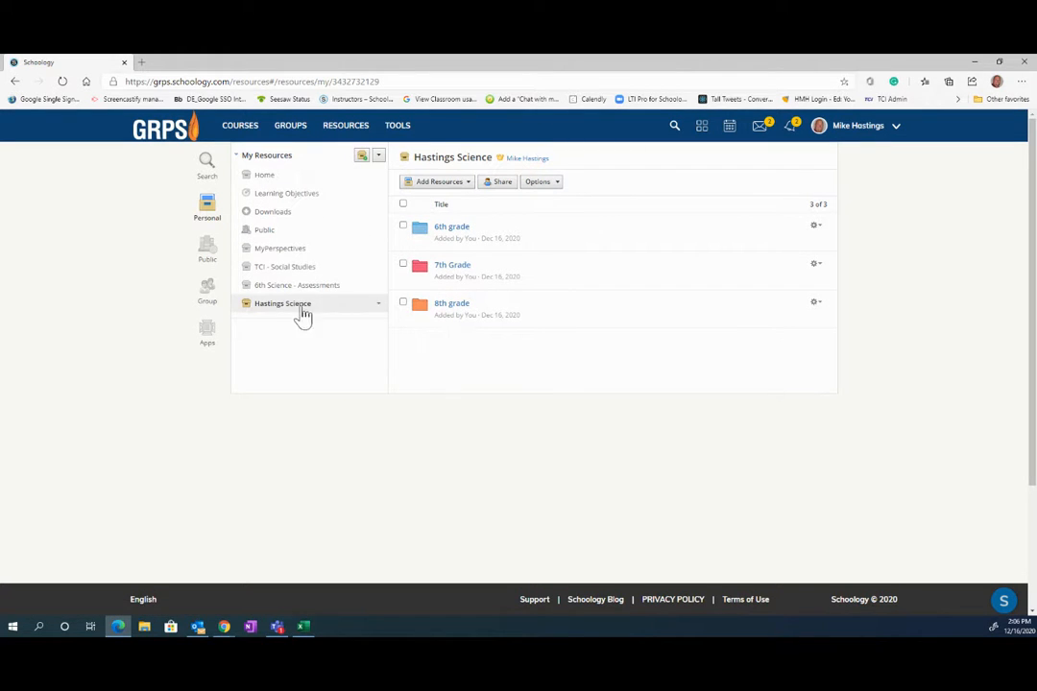
- Open the 6th grade folder, then switch to the Hastings Sandbox course from Courses
left_click(452, 228)
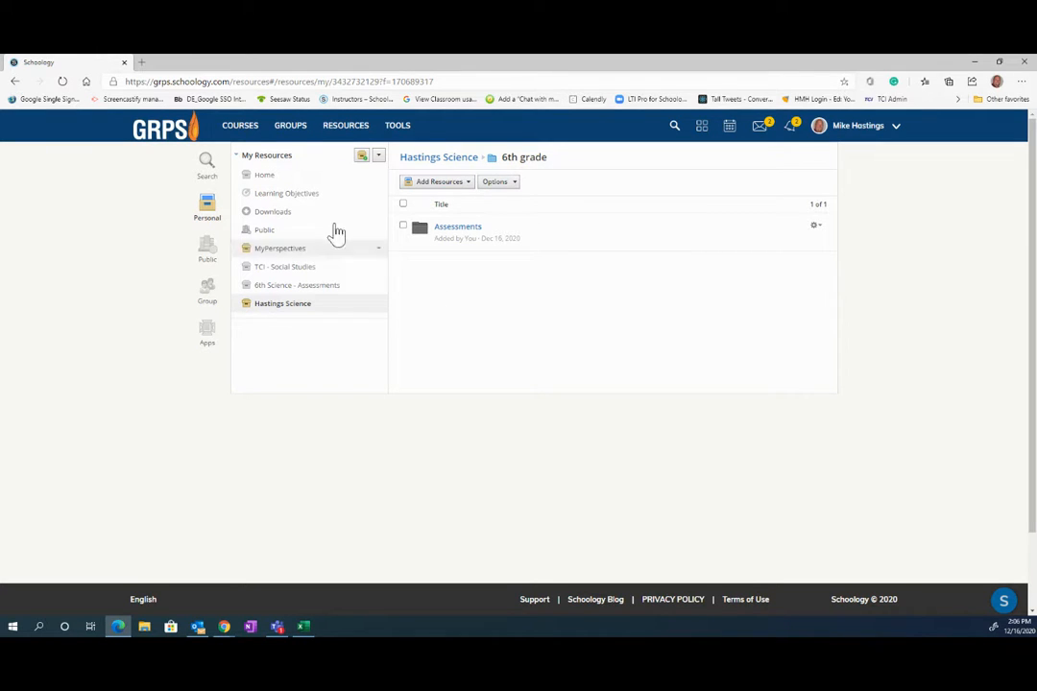
left_click(242, 133)
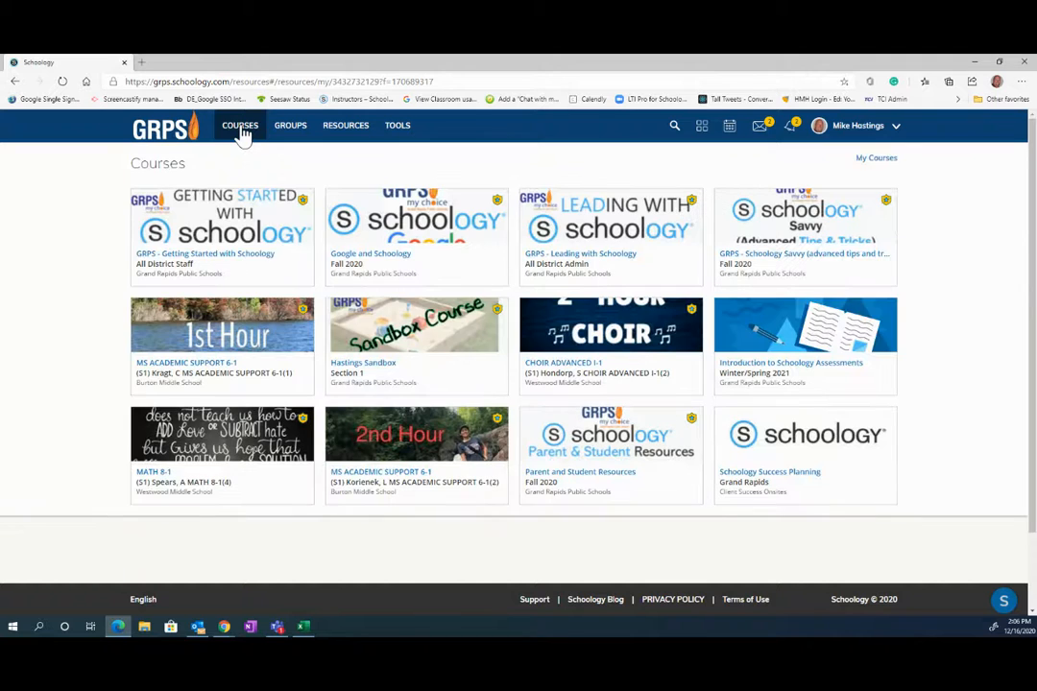
left_click(430, 349)
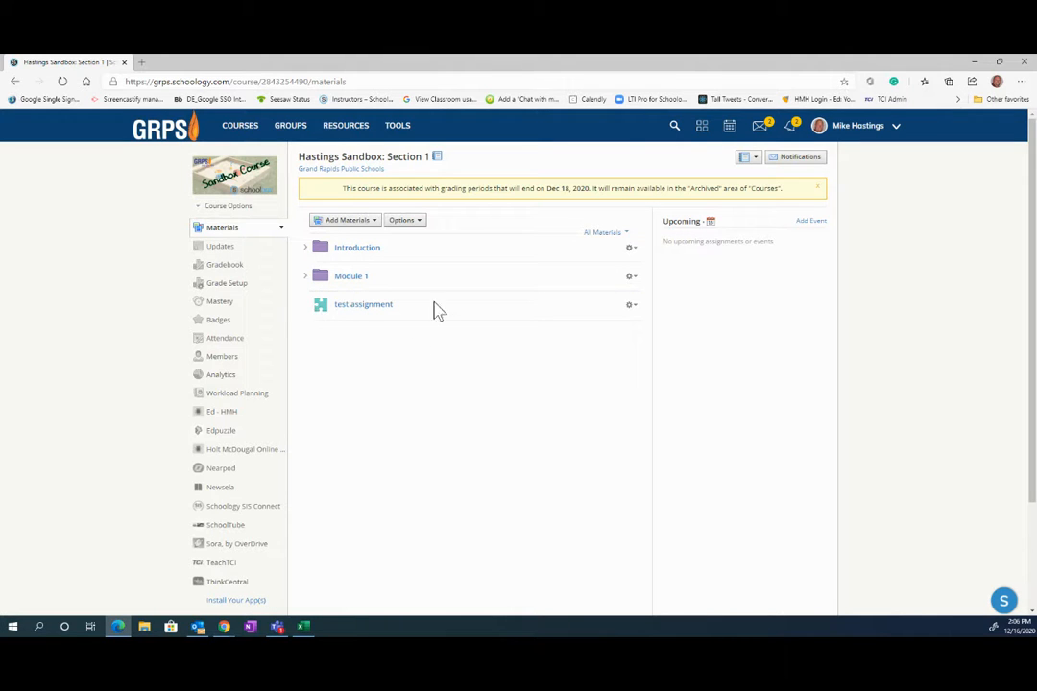
- Save a copy of 'test assignment' into Hastings Science's Assessments folder
left_click(816, 190)
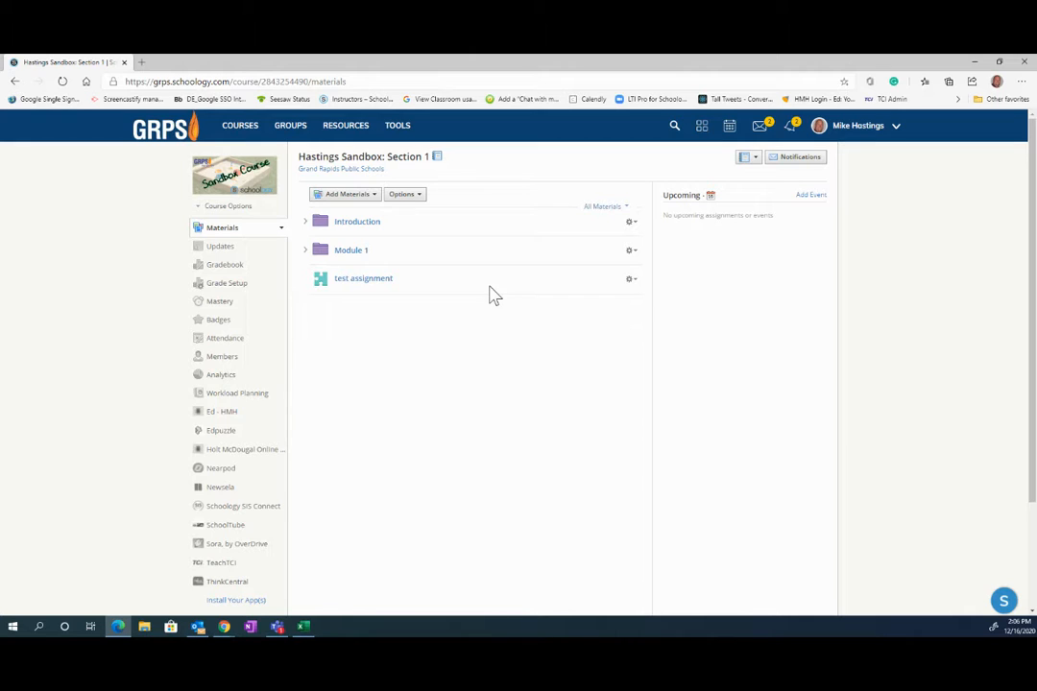
left_click(632, 281)
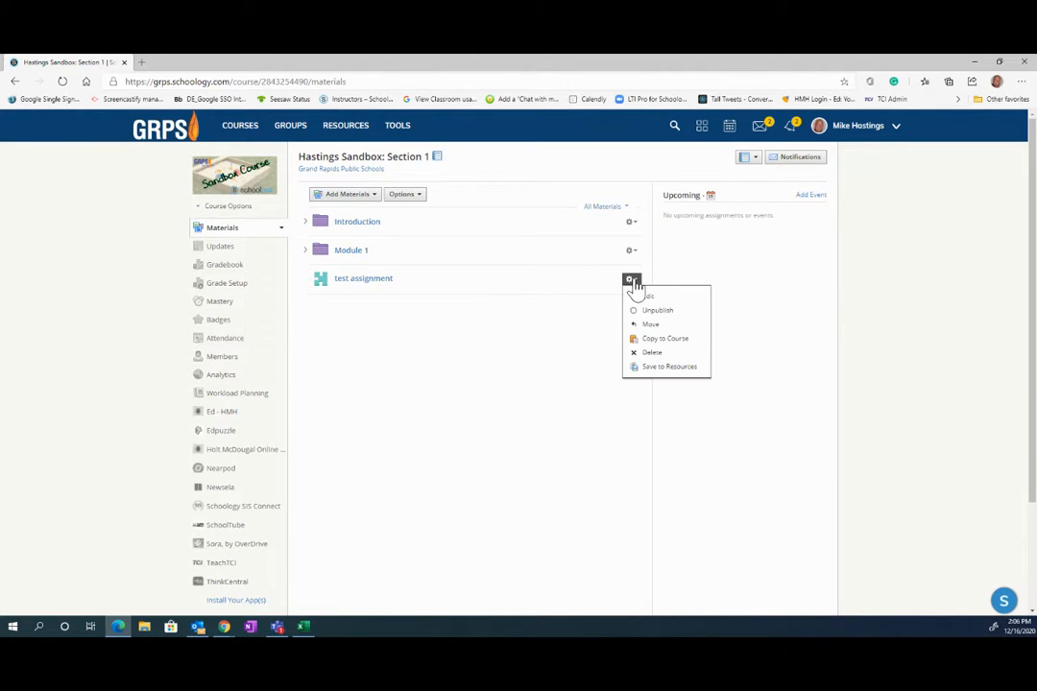
left_click(656, 369)
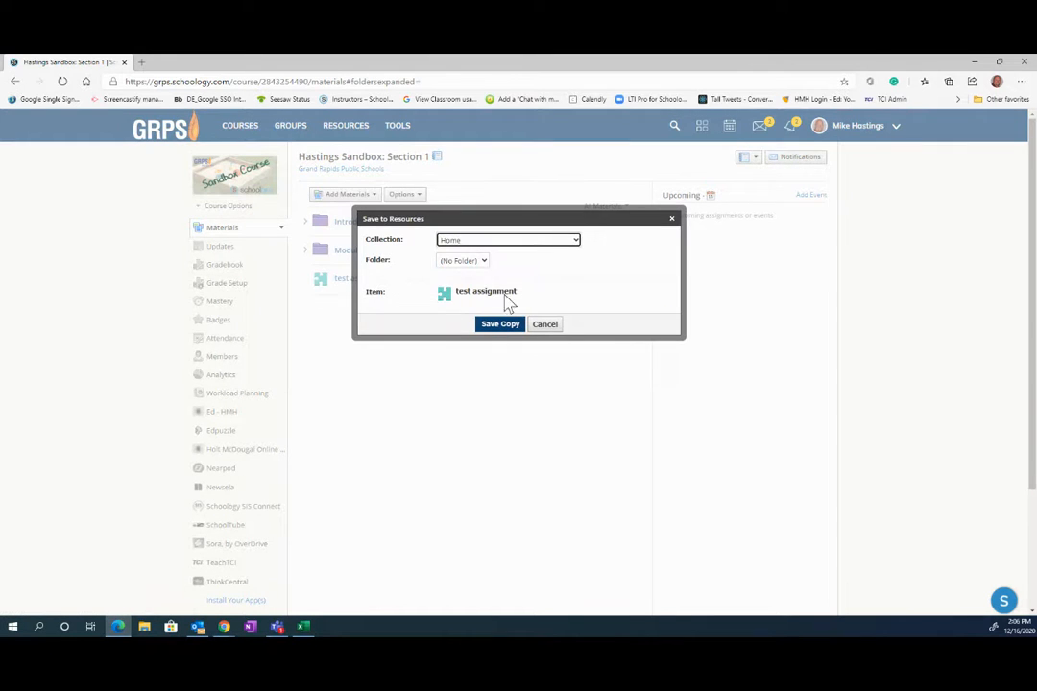
left_click(577, 243)
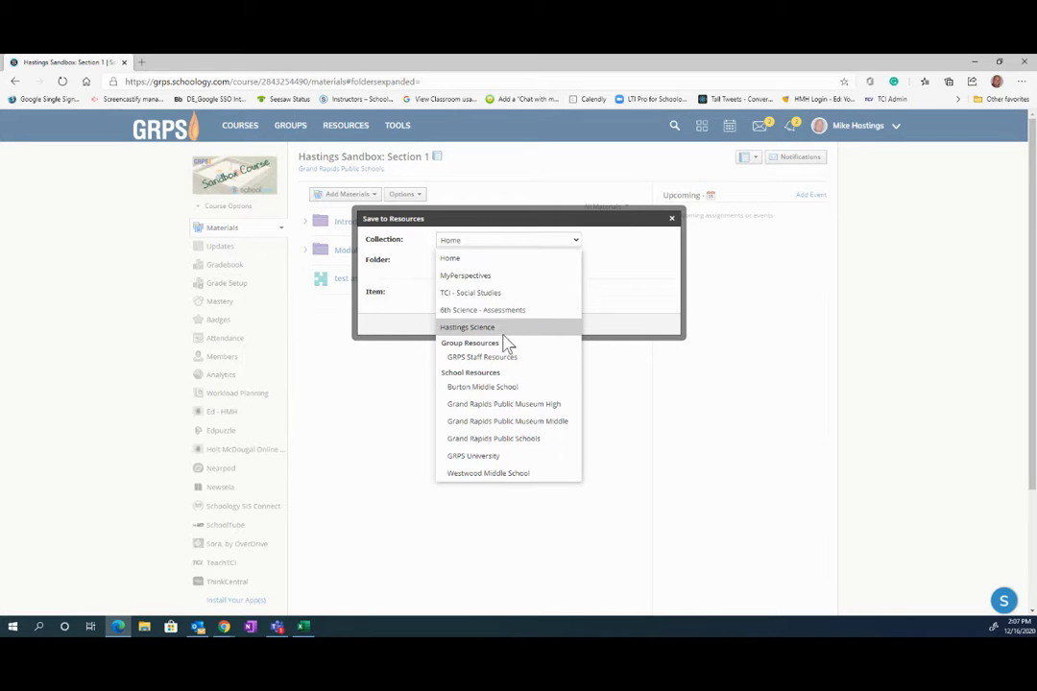
left_click(468, 327)
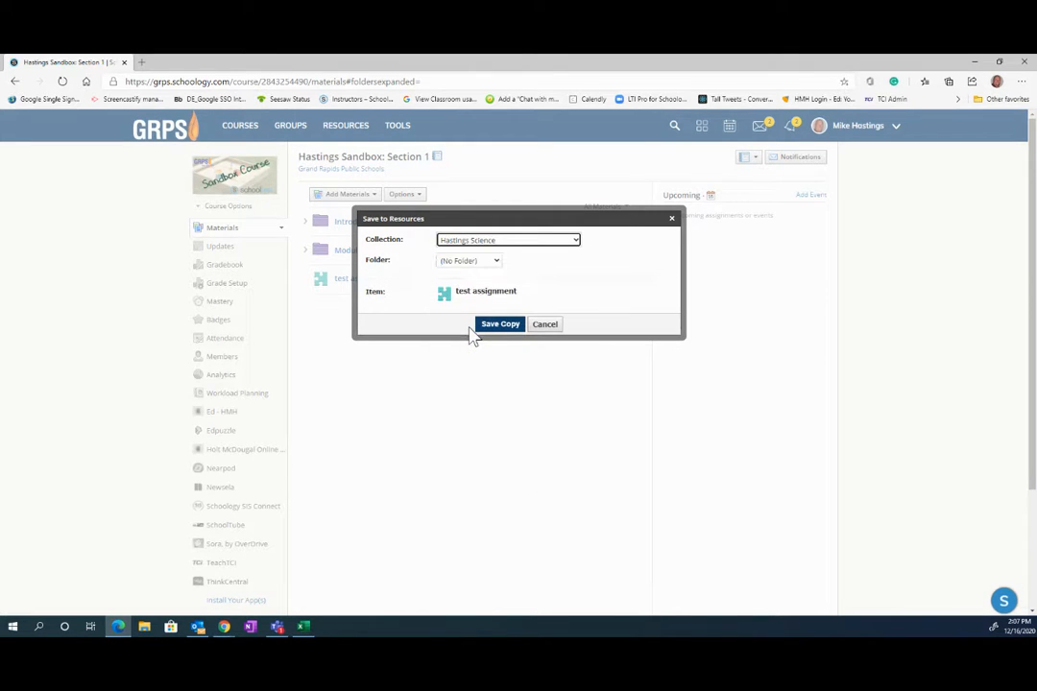
left_click(497, 262)
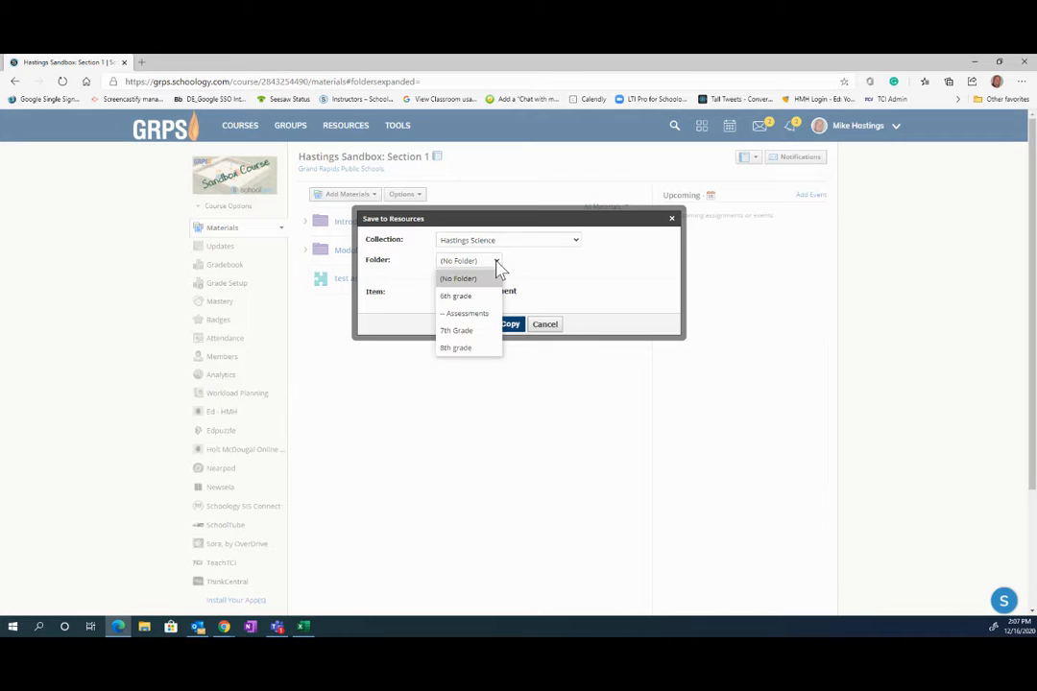
left_click(479, 315)
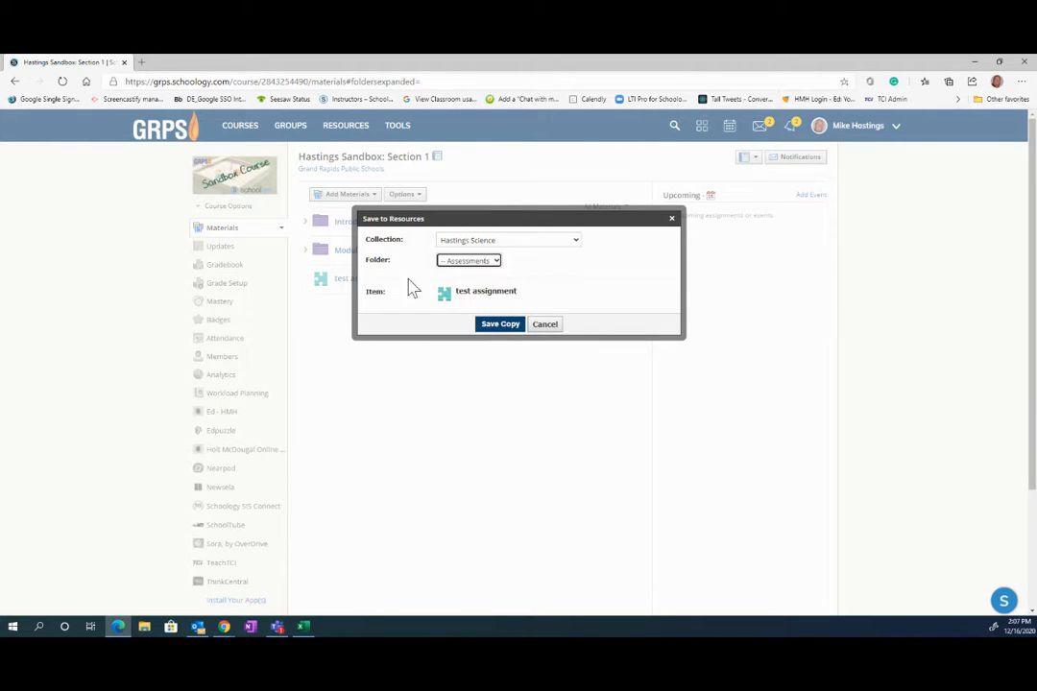
left_click(508, 326)
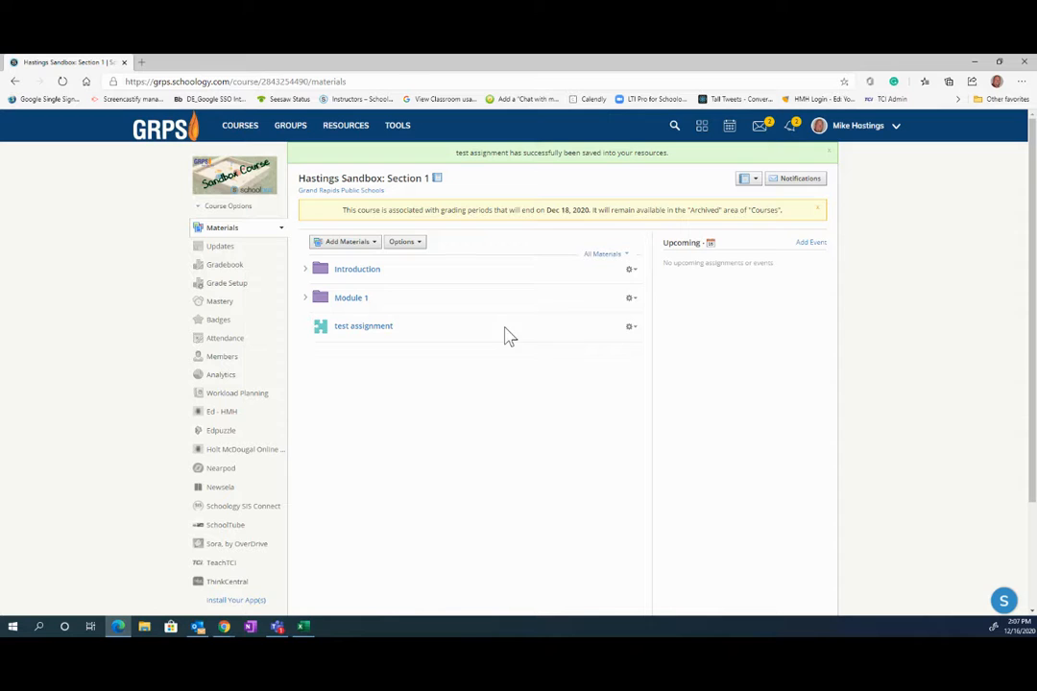
- Browse Resources to Hastings Science › 6th grade › Assessments to see the saved test assignment
left_click(818, 209)
left_click(354, 136)
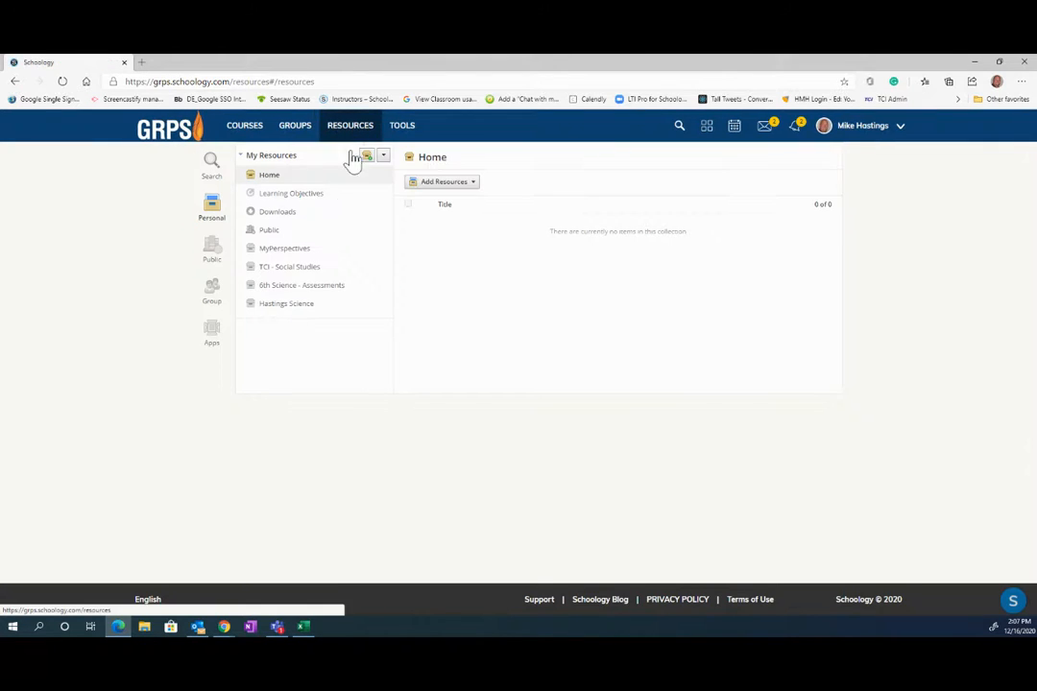
left_click(286, 305)
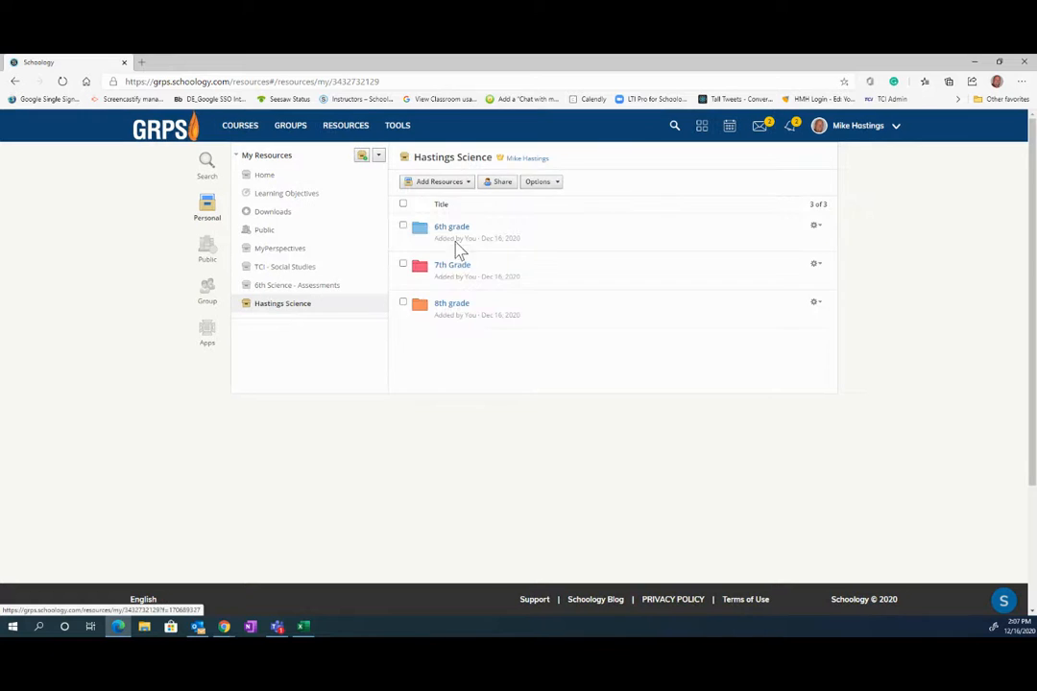
left_click(457, 230)
left_click(467, 236)
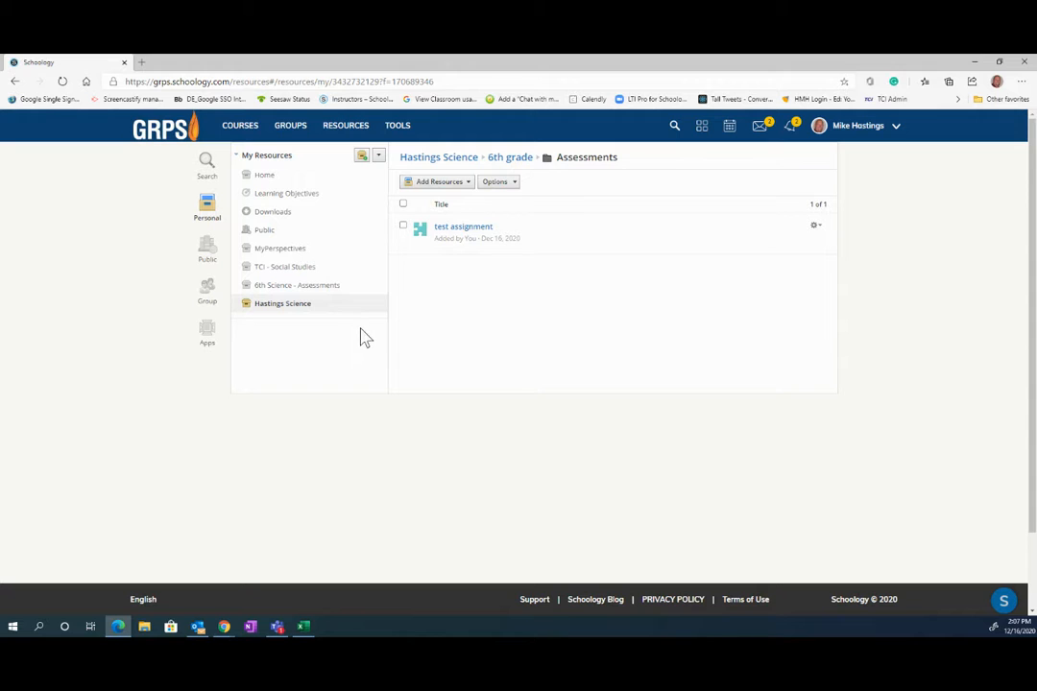
- Reopen the Hastings Sandbox course and expand and collapse Module 1 to review its items
left_click(236, 132)
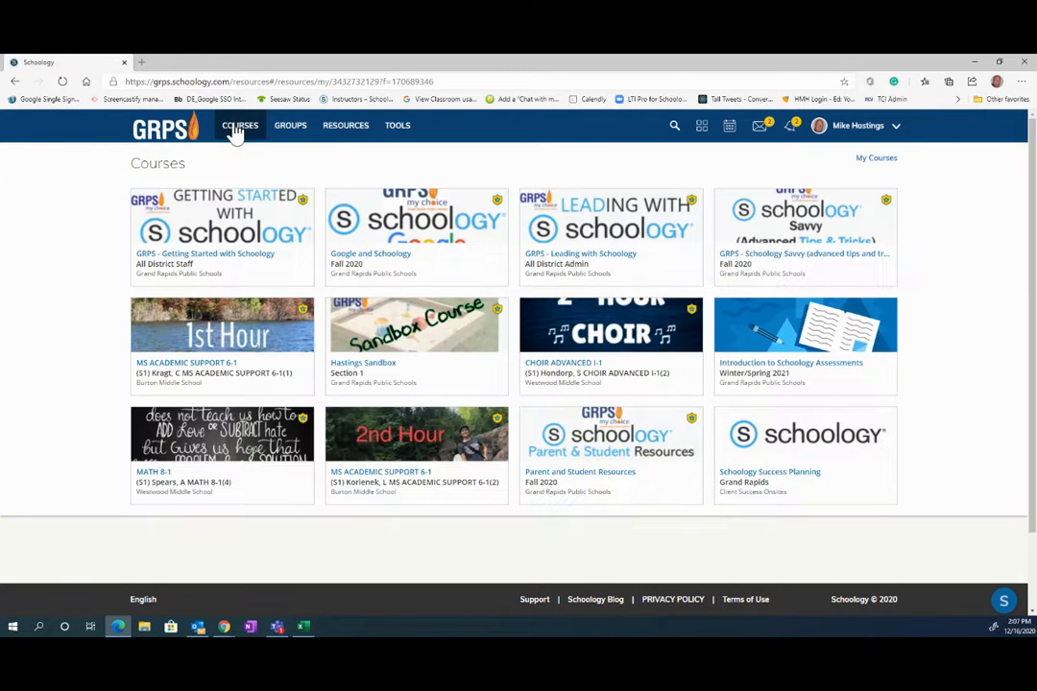
left_click(433, 361)
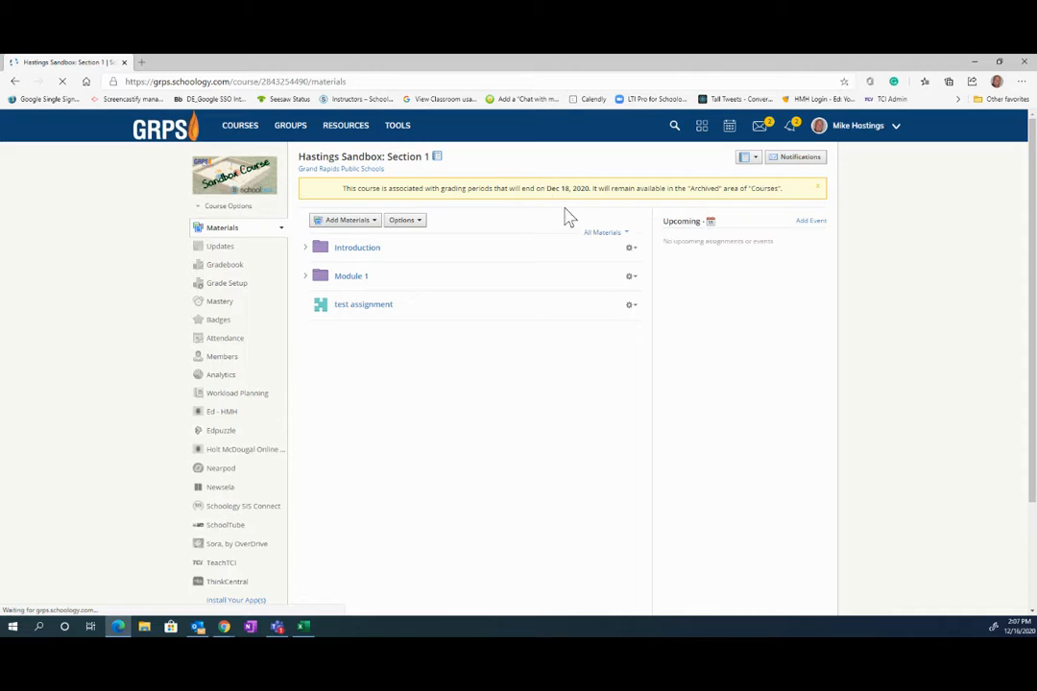
left_click(305, 278)
left_click(305, 278)
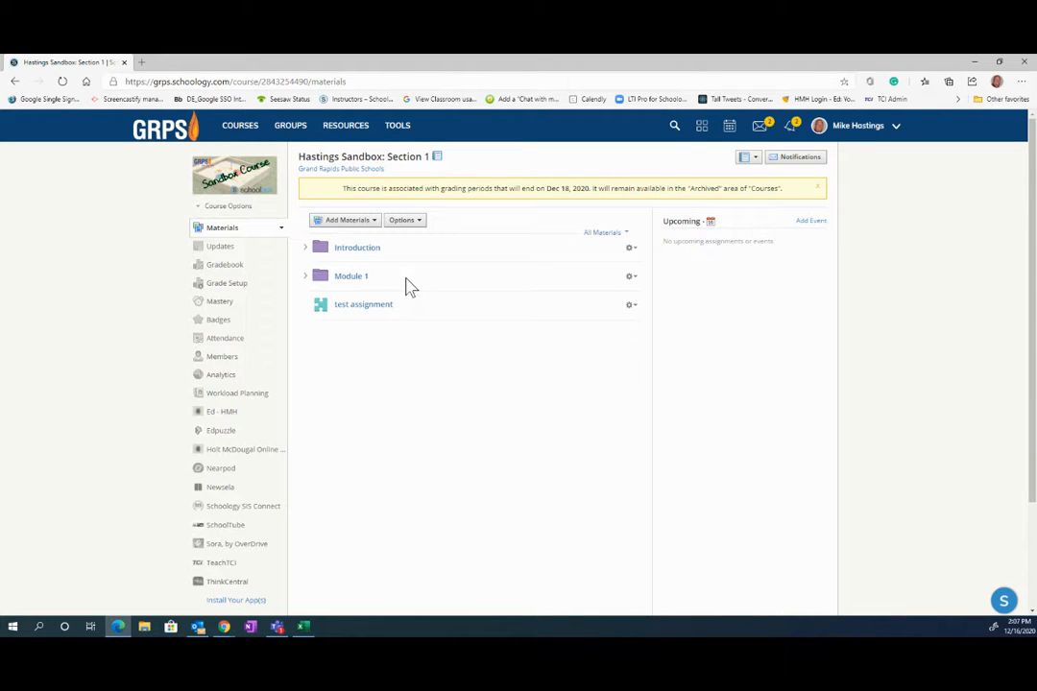
left_click(306, 277)
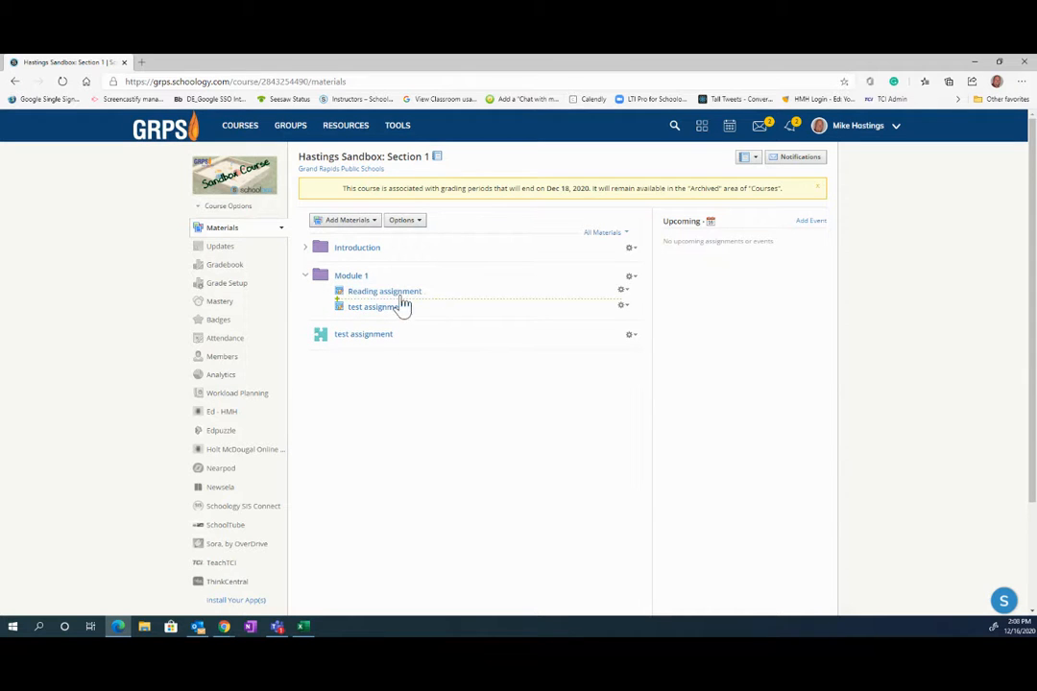
left_click(306, 278)
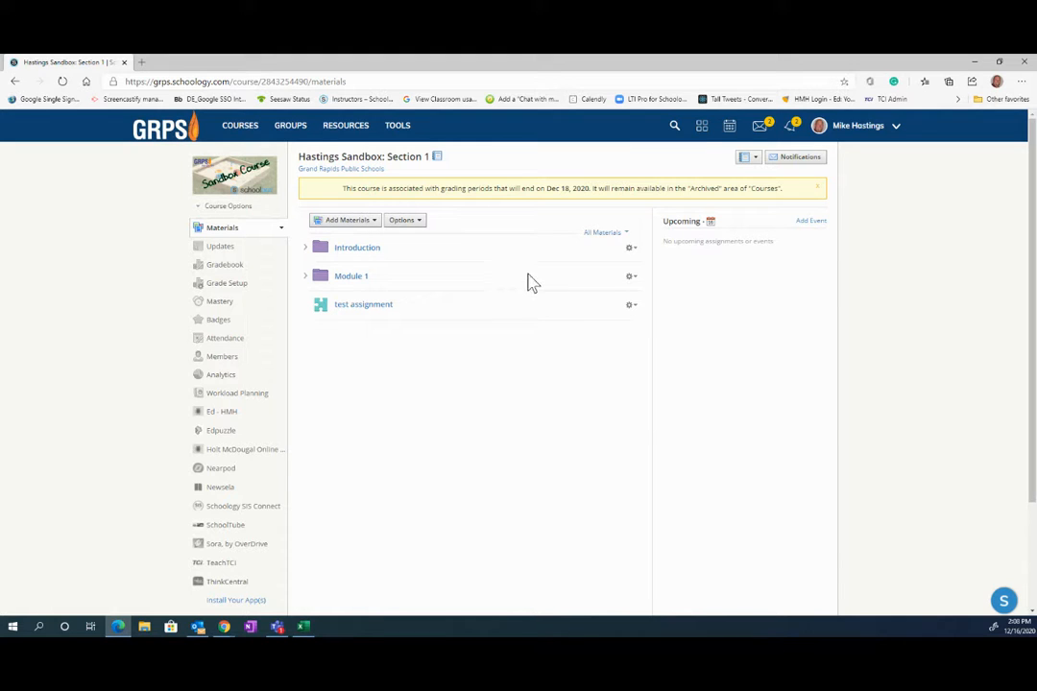
- Save a copy of the Module 1 folder to the Hastings Science collection, no subfolder
left_click(632, 278)
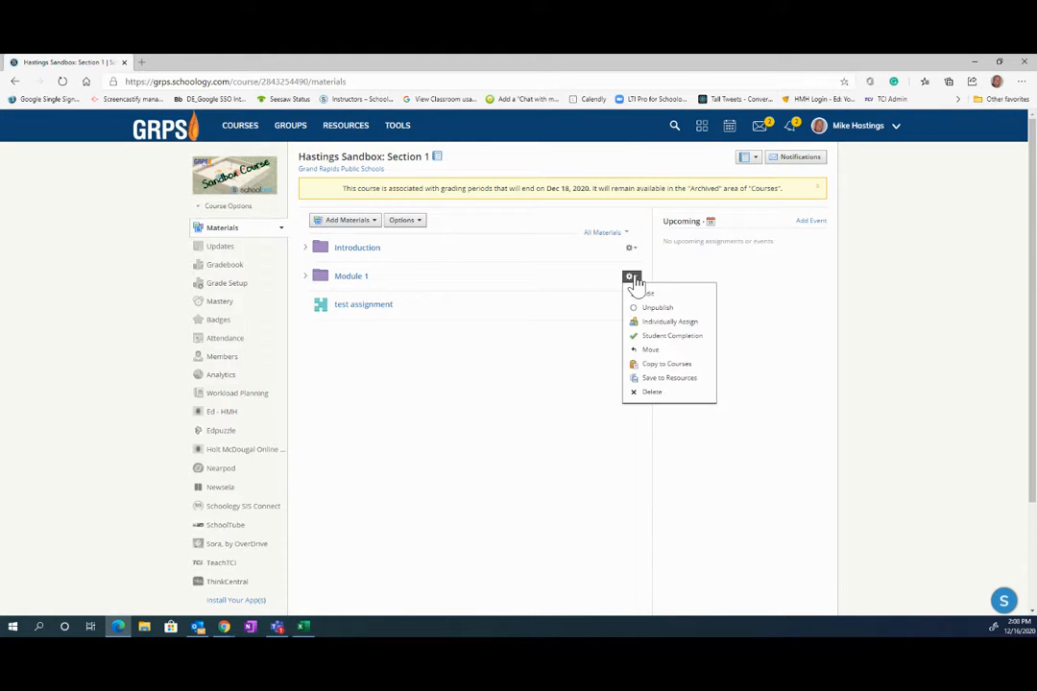
left_click(662, 380)
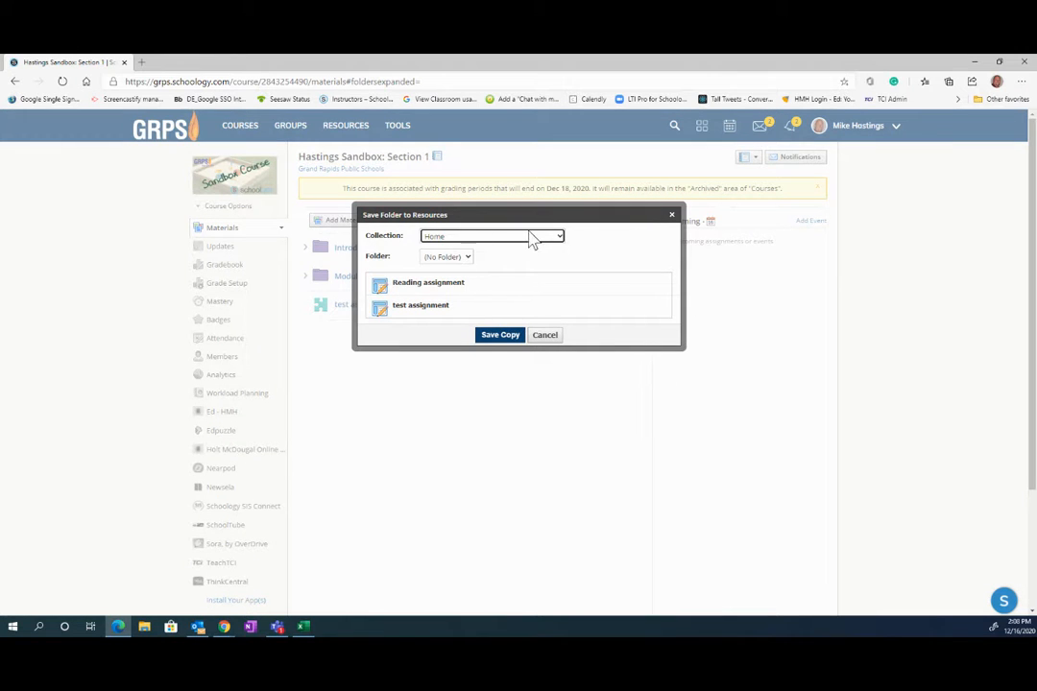
left_click(561, 239)
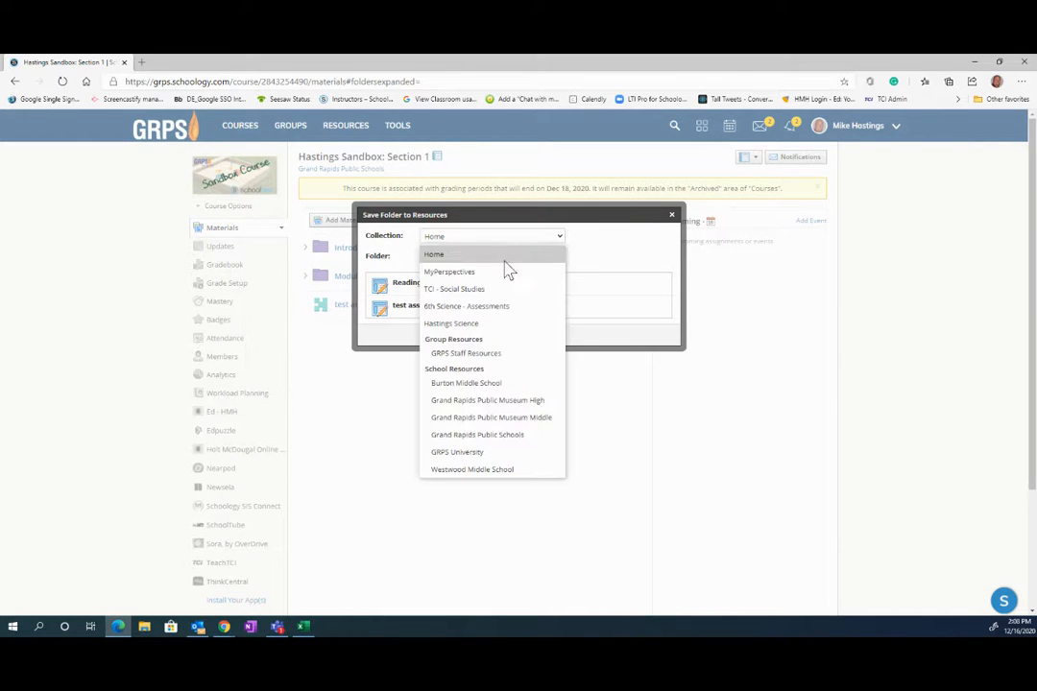
left_click(451, 323)
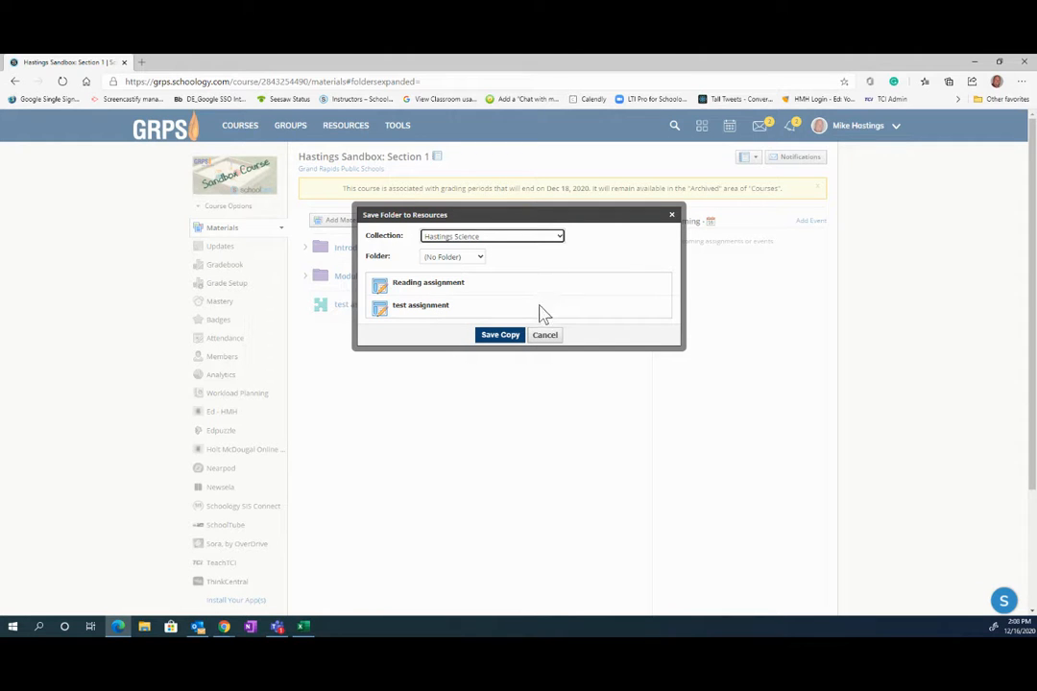
left_click(501, 338)
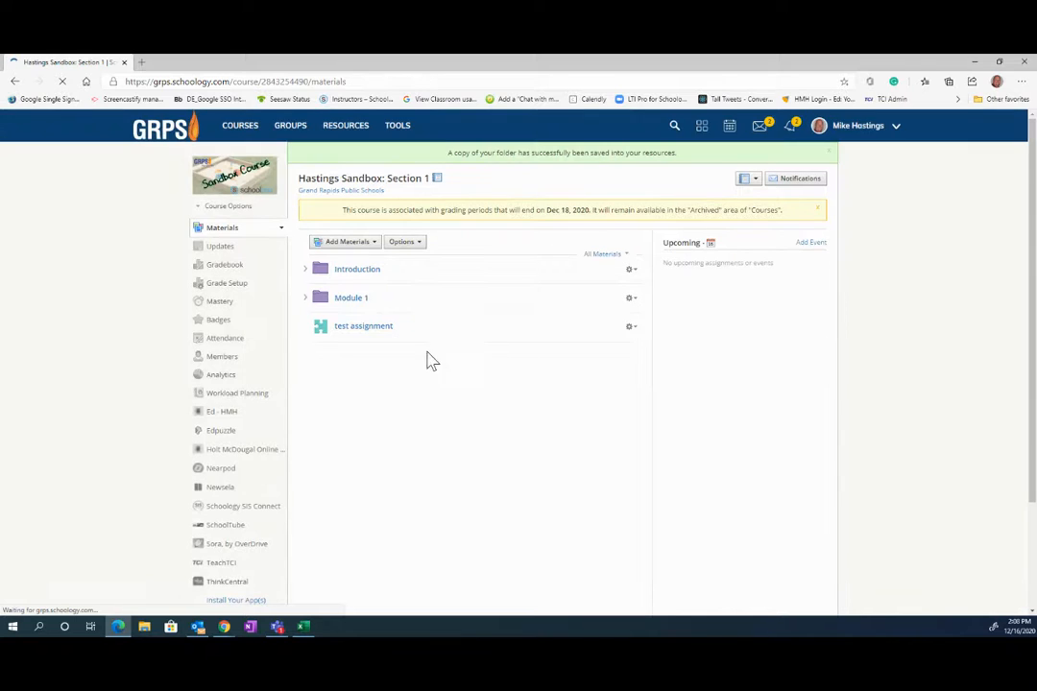
- Check the copied Module 1 folder in Hastings Science, then return to the collection listing
left_click(344, 128)
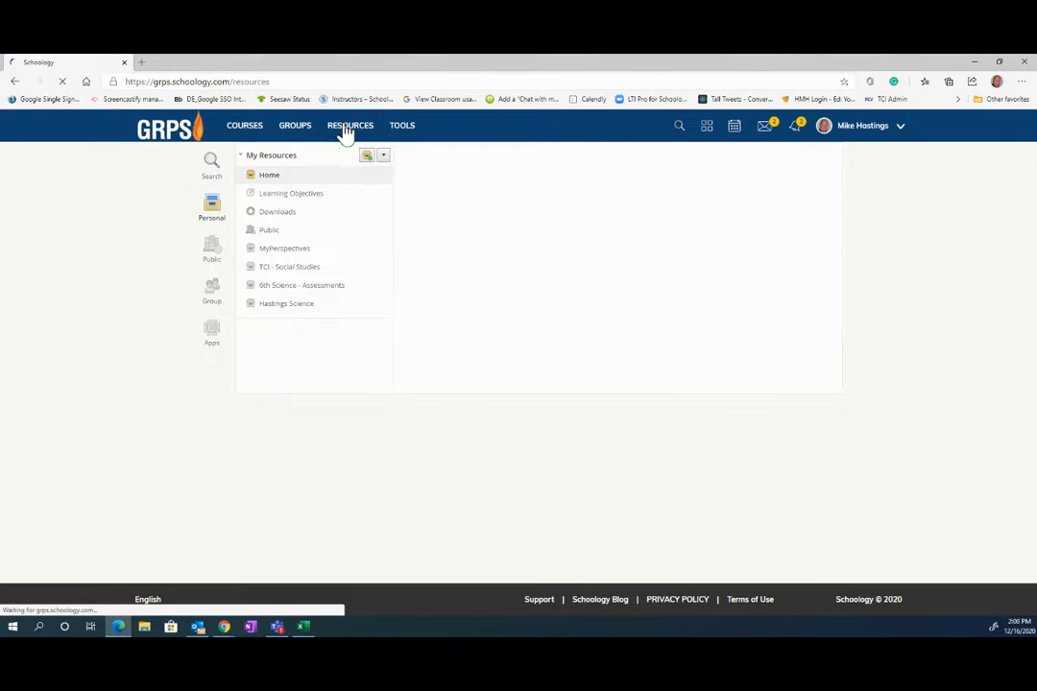
left_click(288, 305)
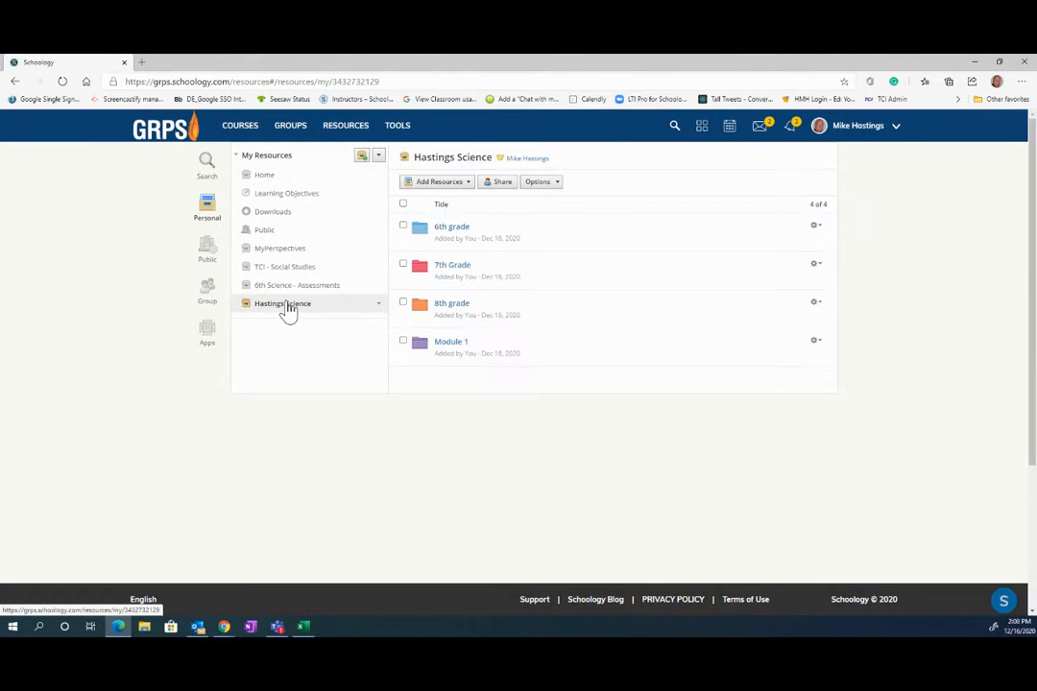
left_click(451, 343)
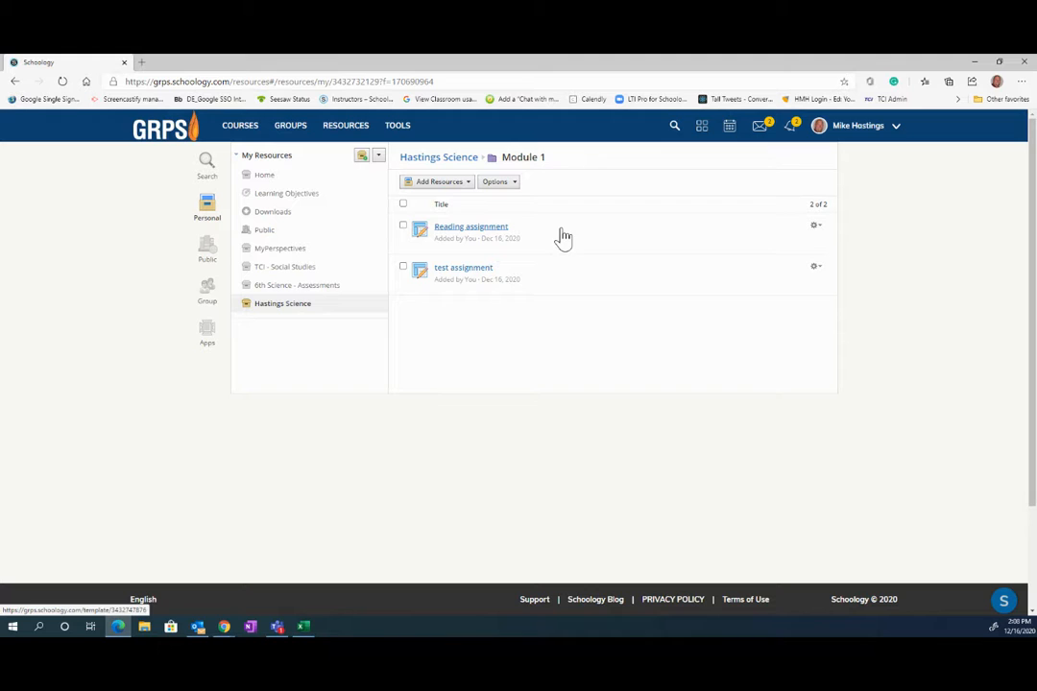
left_click(458, 160)
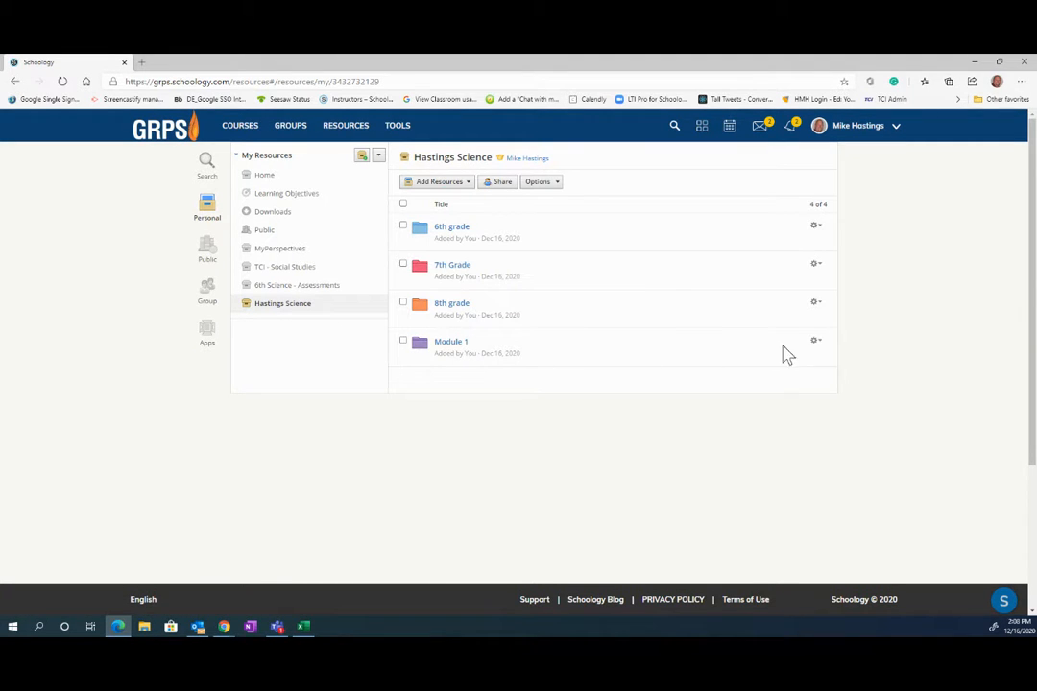
left_click(815, 341)
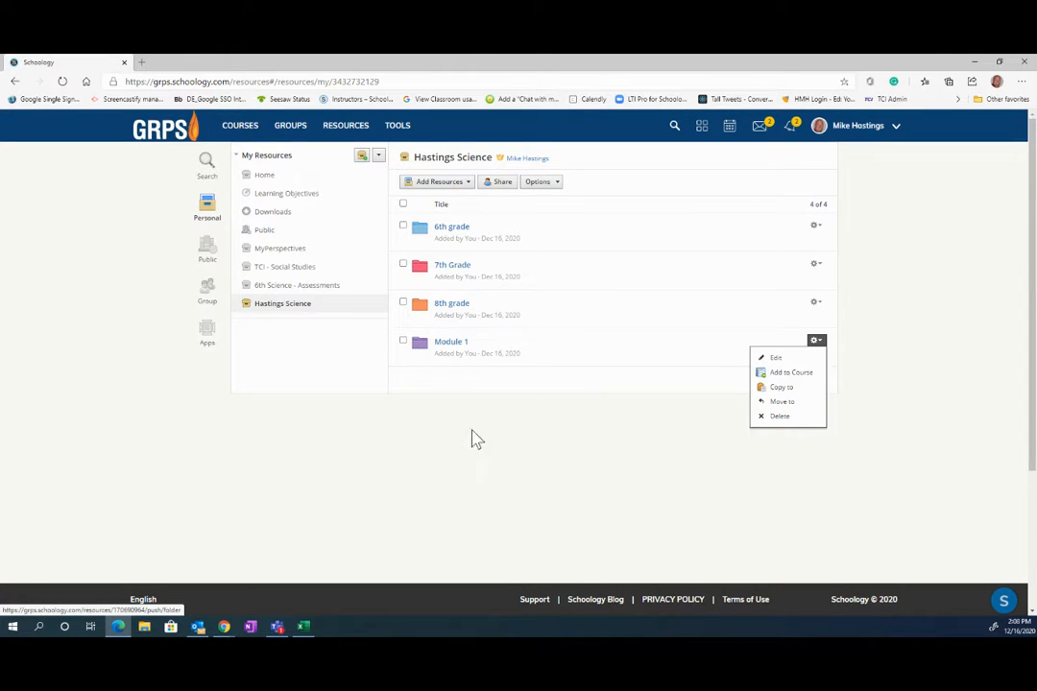
left_click(433, 450)
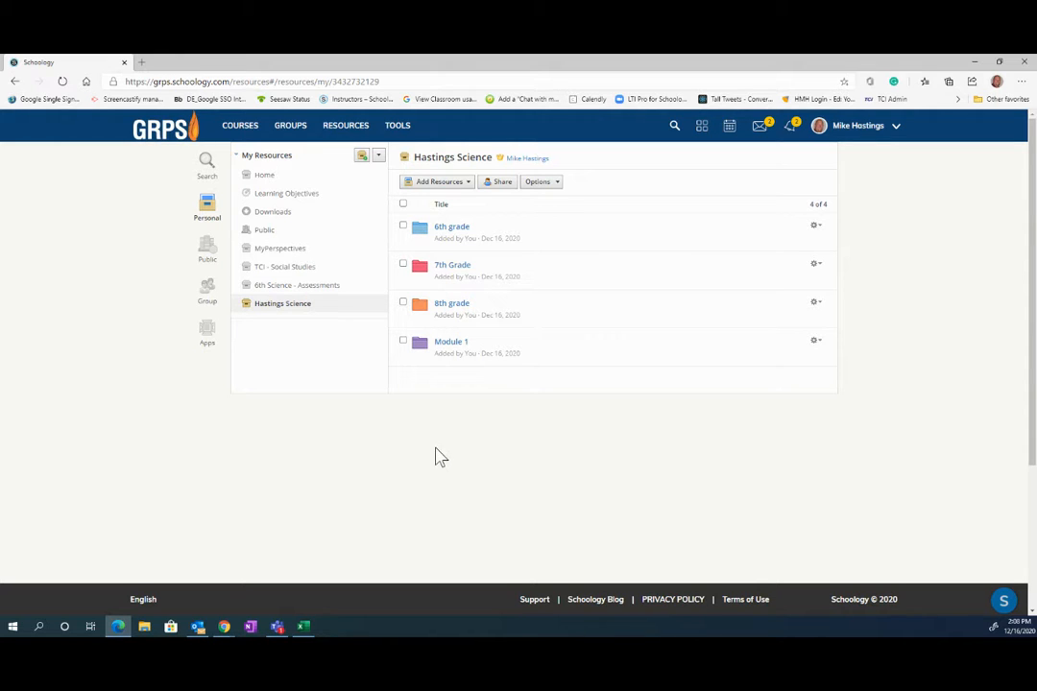
- Go to the Hastings Sandbox: Section 1 course materials from the Courses list
left_click(241, 133)
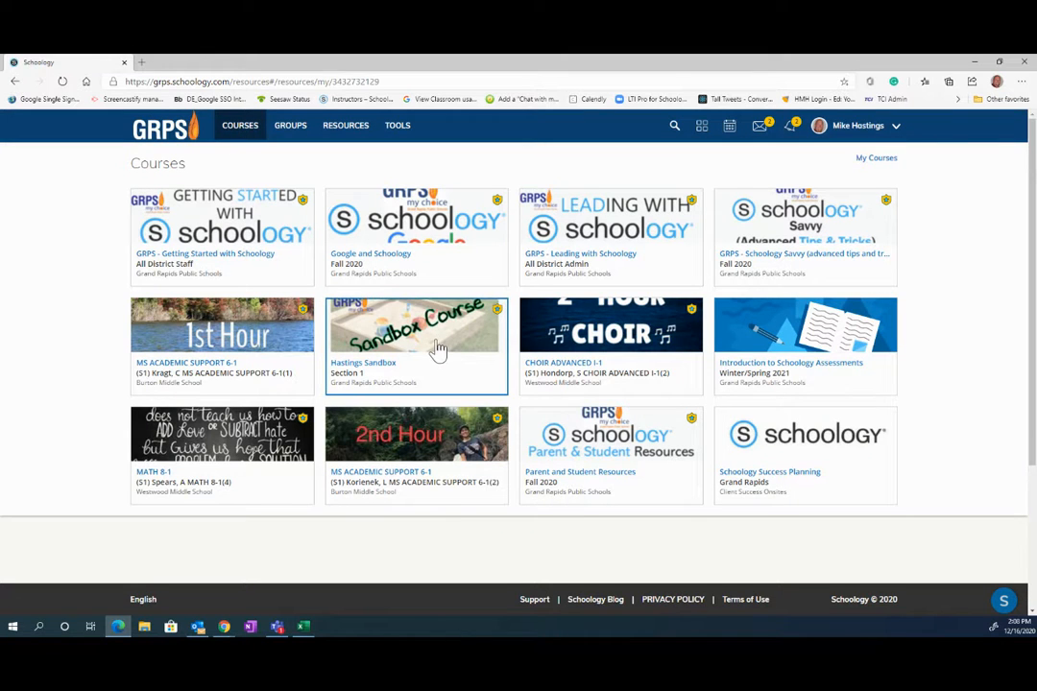
left_click(437, 350)
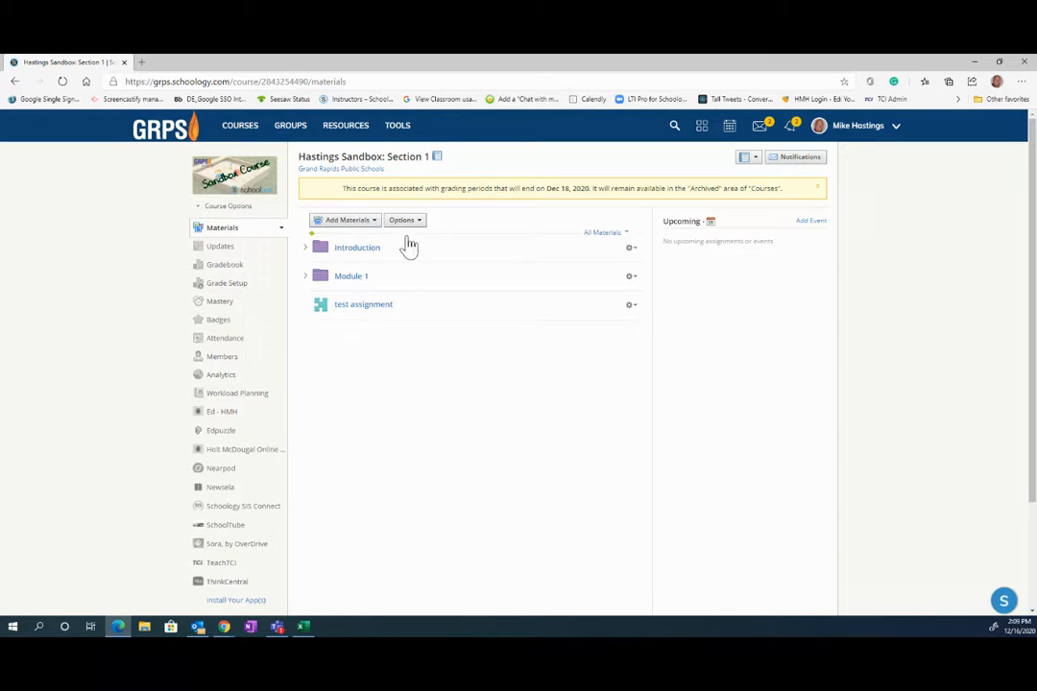
scroll(470, 345, "down", 5)
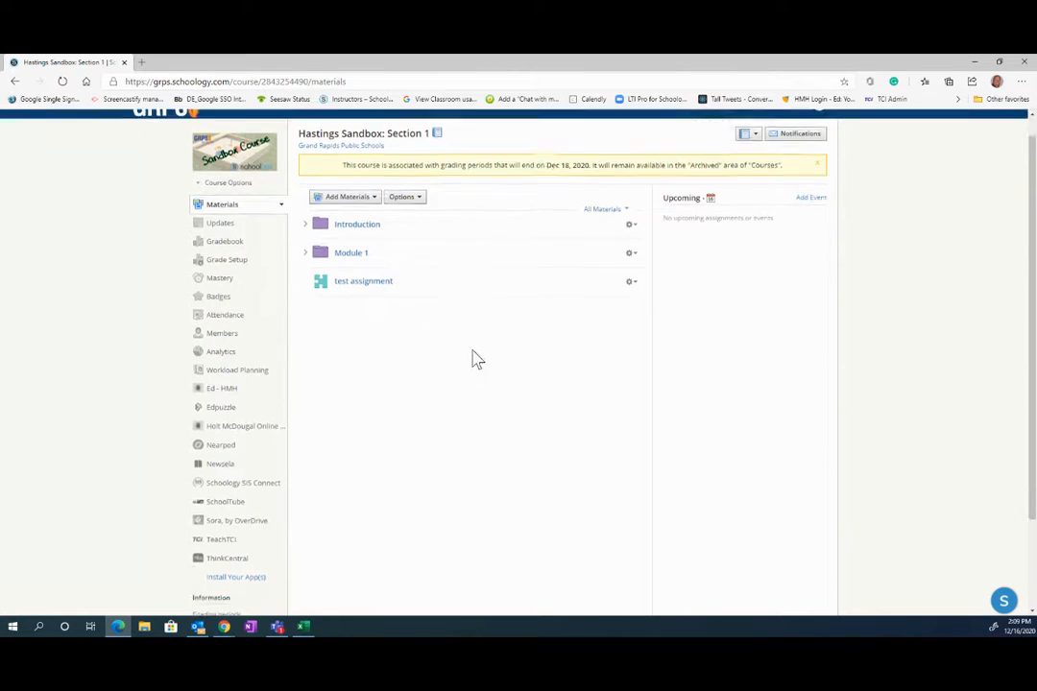
scroll(526, 451, "up", 5)
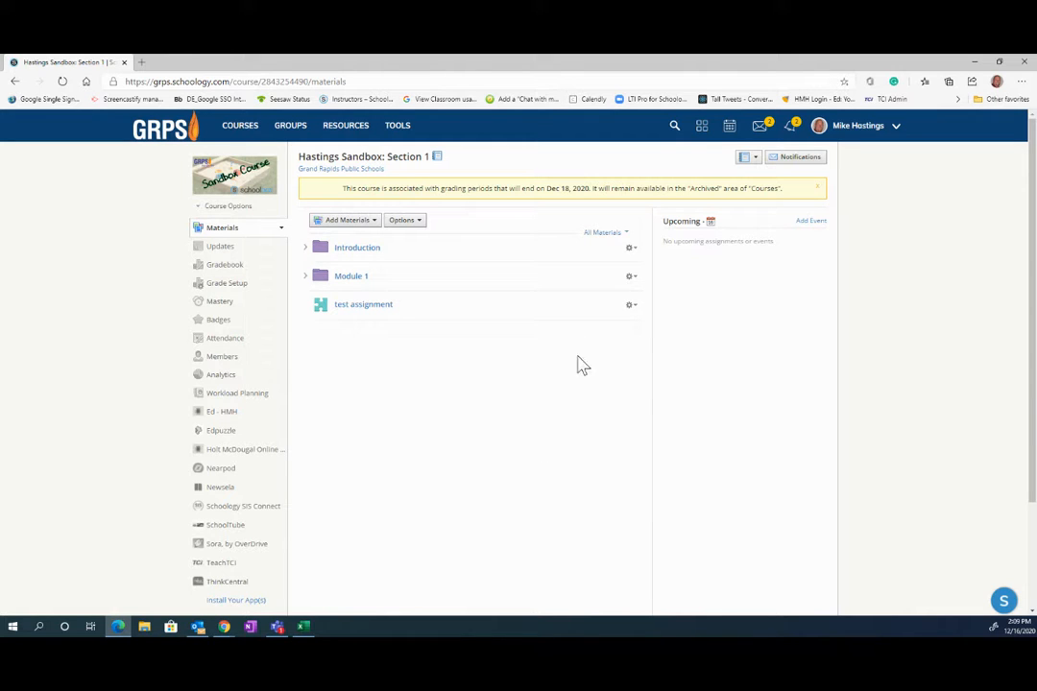
- Save the entire Hastings Sandbox course to the Hastings Science collection, with no folder
left_click(414, 224)
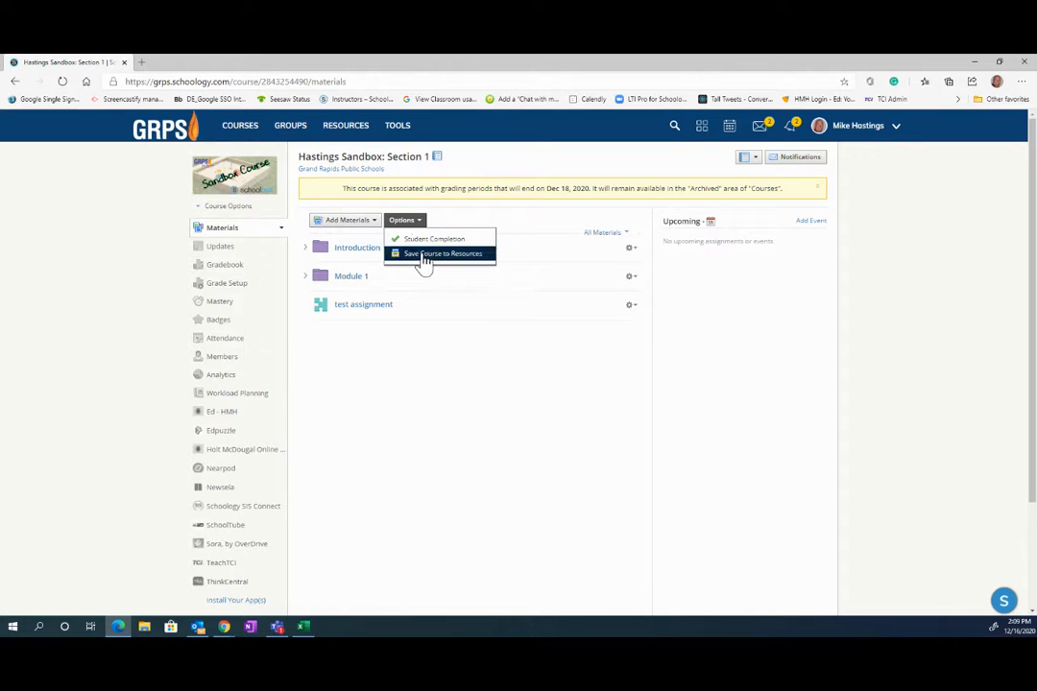
left_click(430, 268)
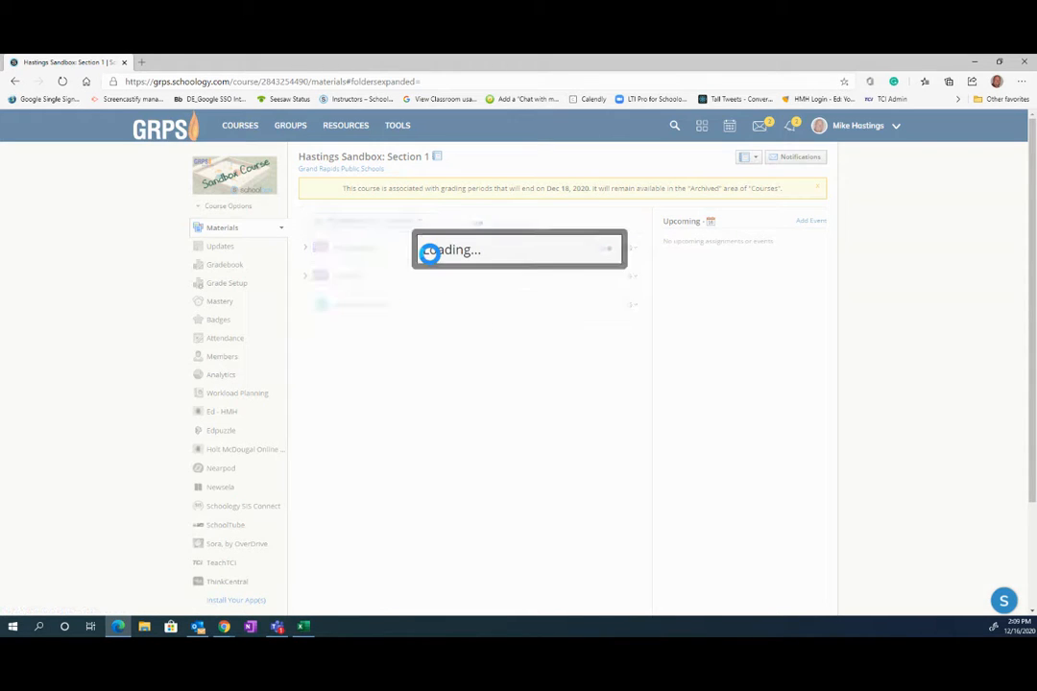
left_click(608, 249)
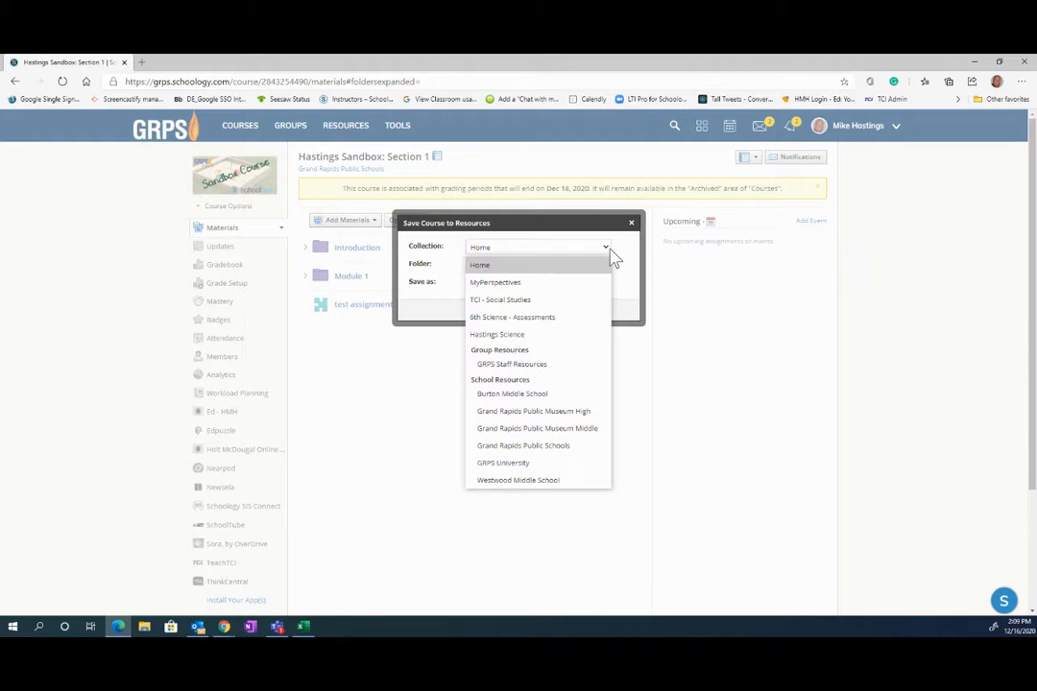
left_click(520, 338)
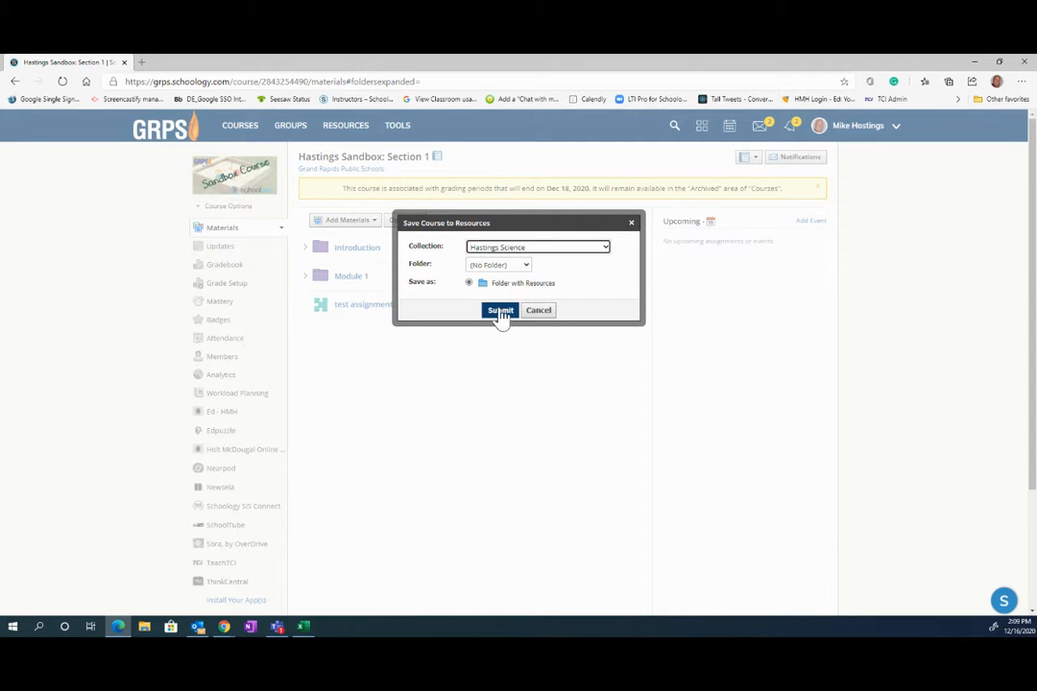
left_click(499, 313)
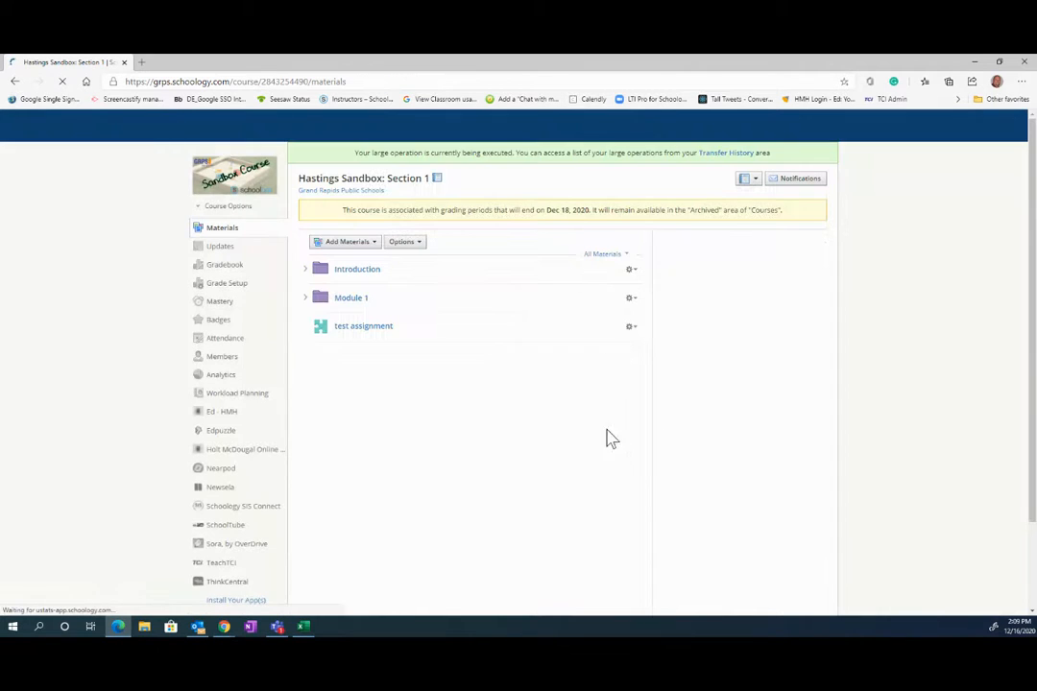
left_click(336, 132)
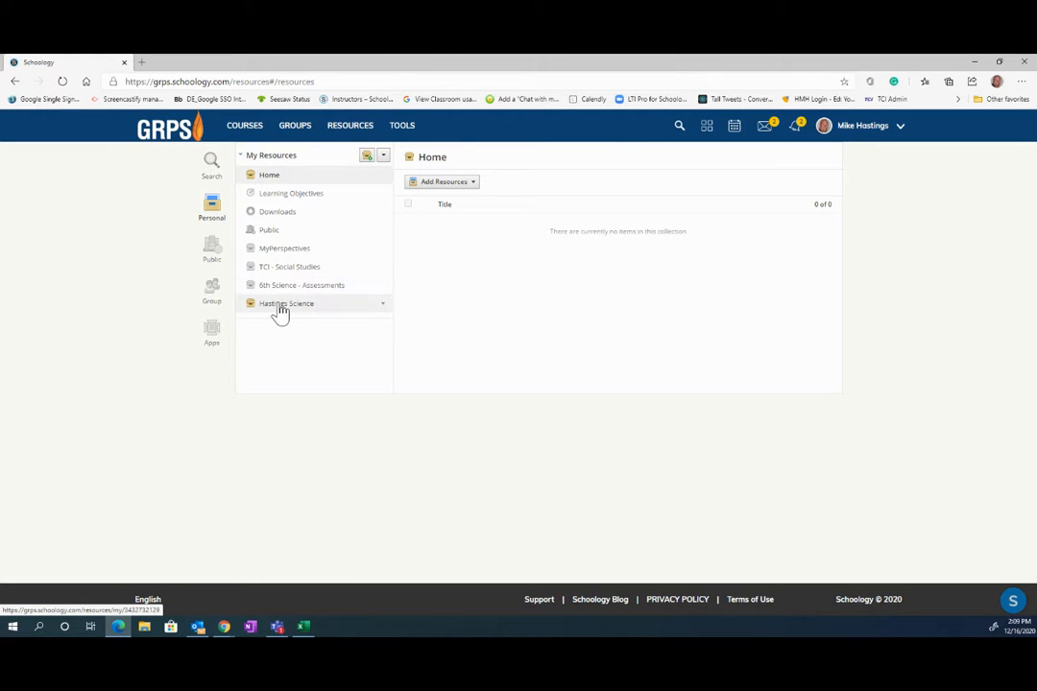
- Inspect the saved Hastings Sandbox: Section 1 folder, checking its Module 1 and Introduction subfolders
left_click(278, 307)
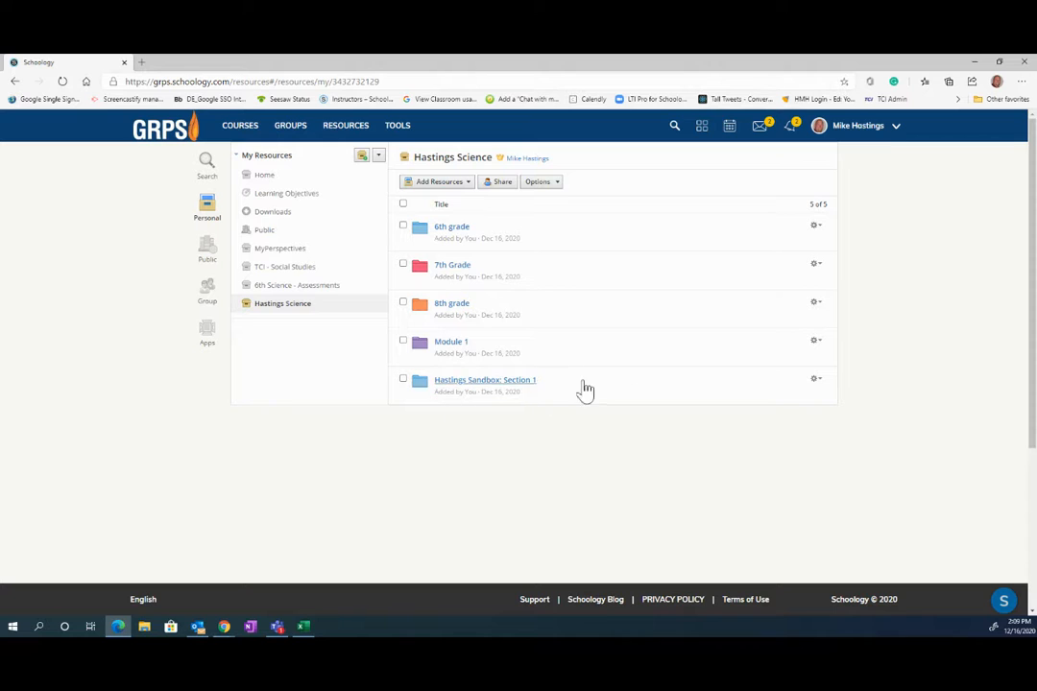
left_click(470, 382)
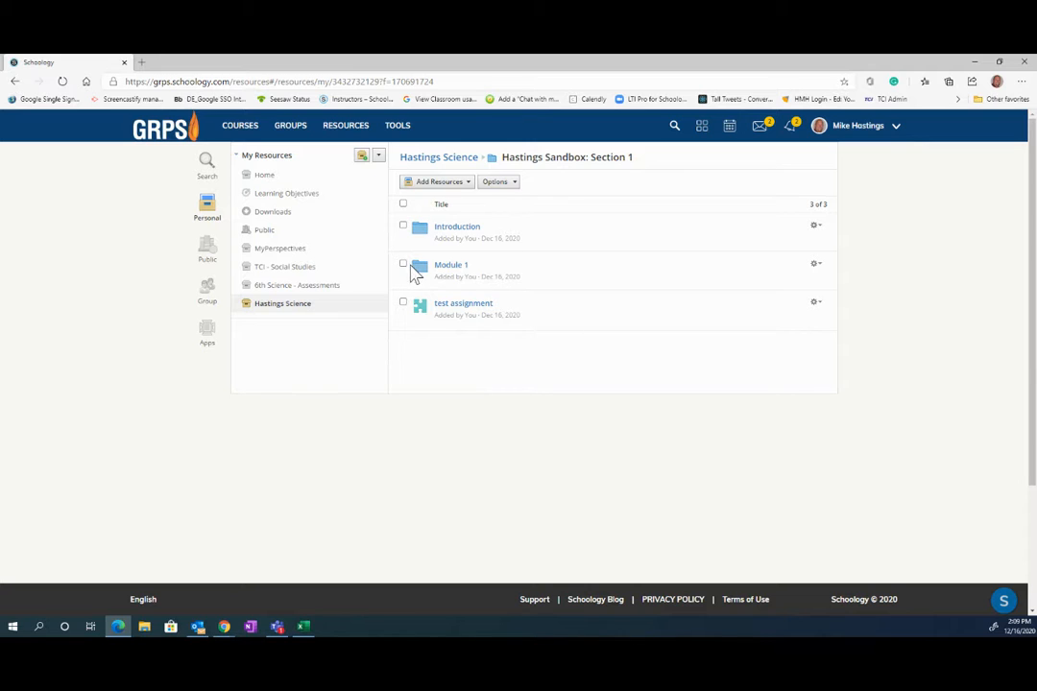
left_click(456, 269)
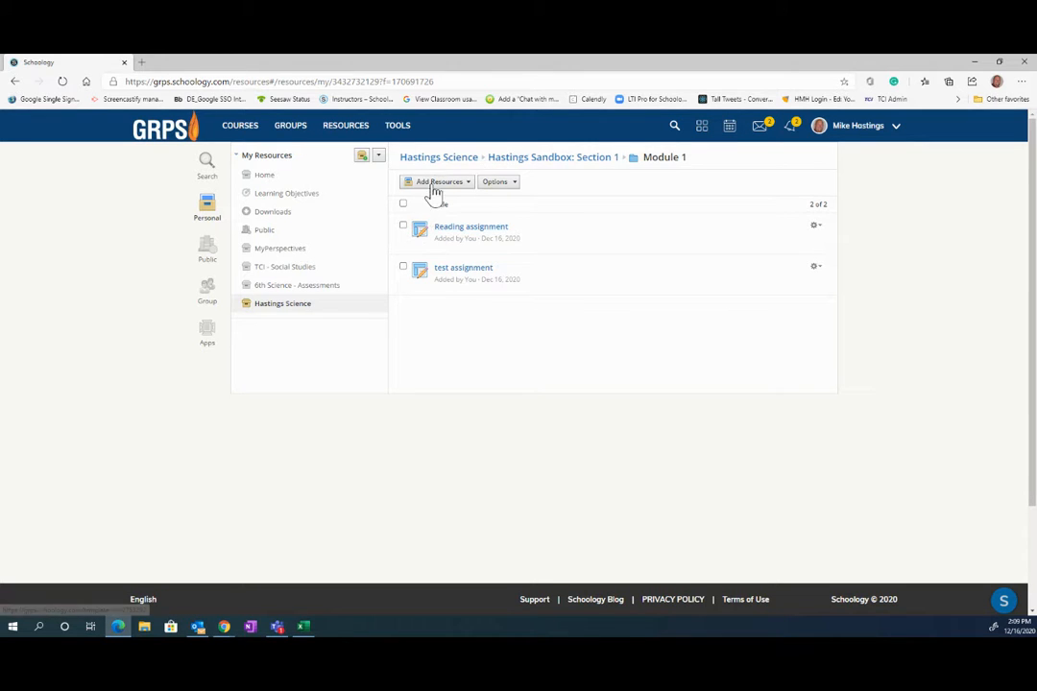
left_click(540, 158)
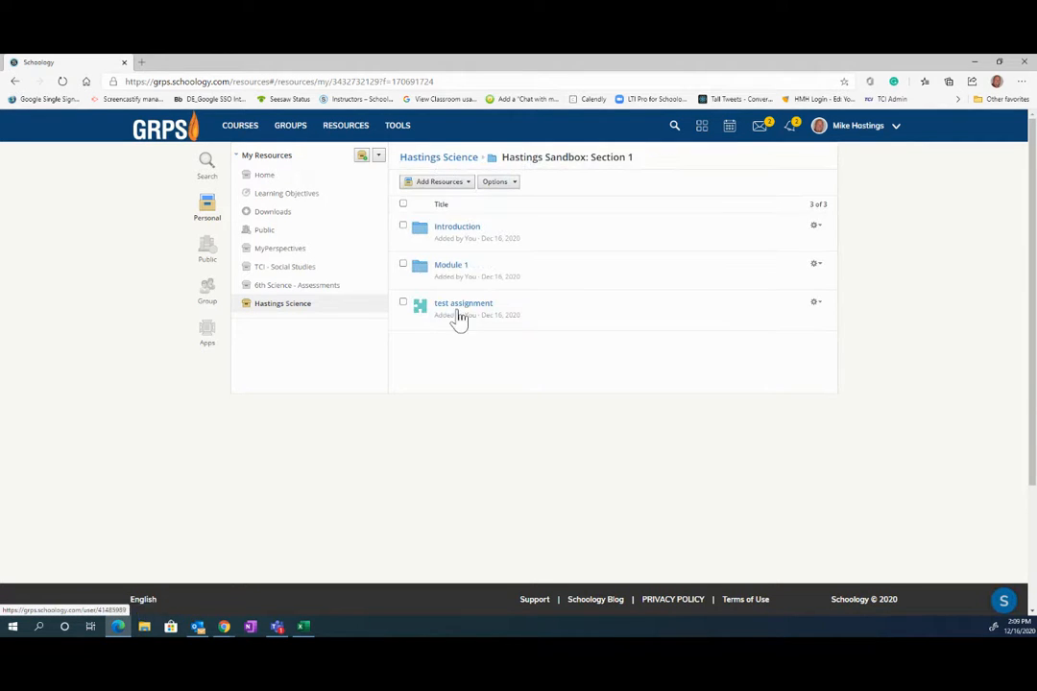
left_click(453, 230)
left_click(451, 159)
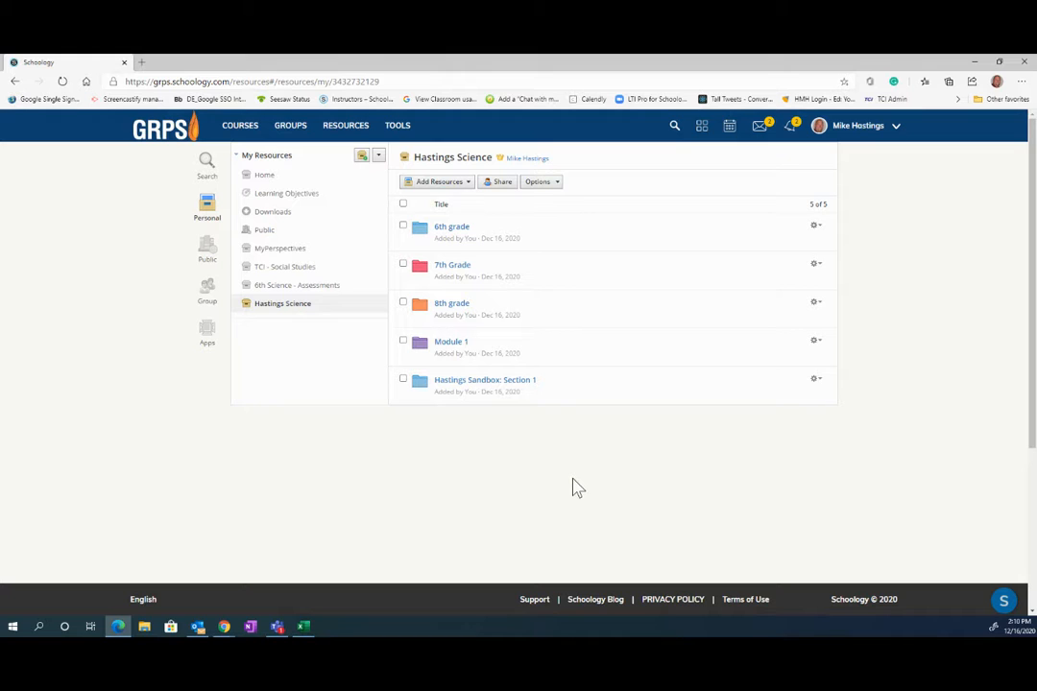
- Select the Hastings Sandbox: Section 1 folder and add one colleague through Share Settings
left_click(502, 182)
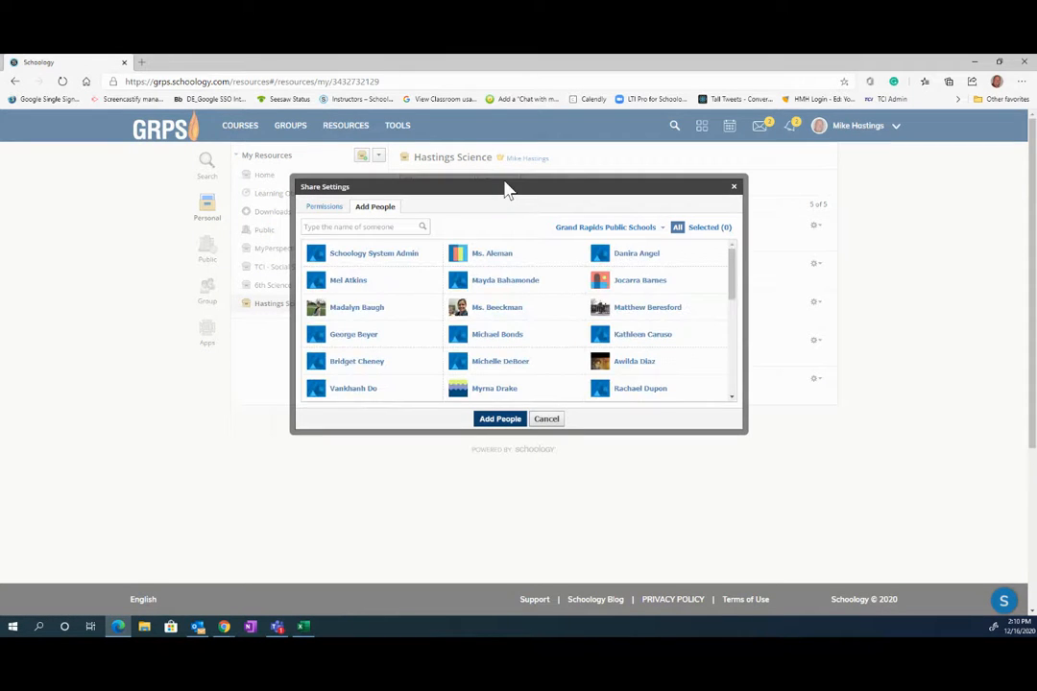
left_click(546, 419)
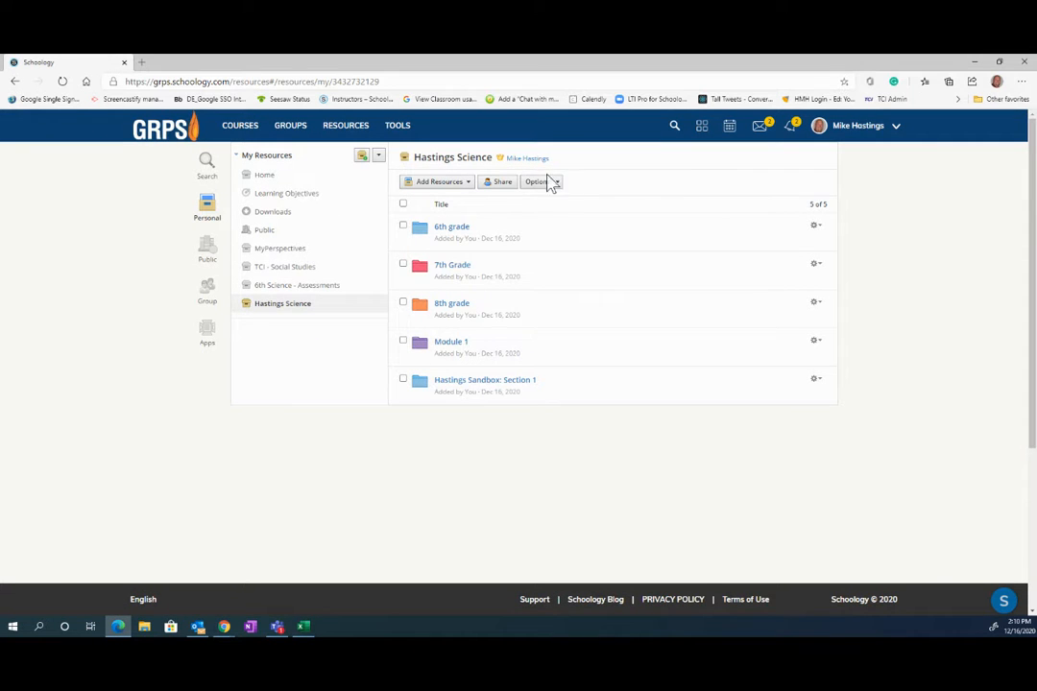
left_click(403, 381)
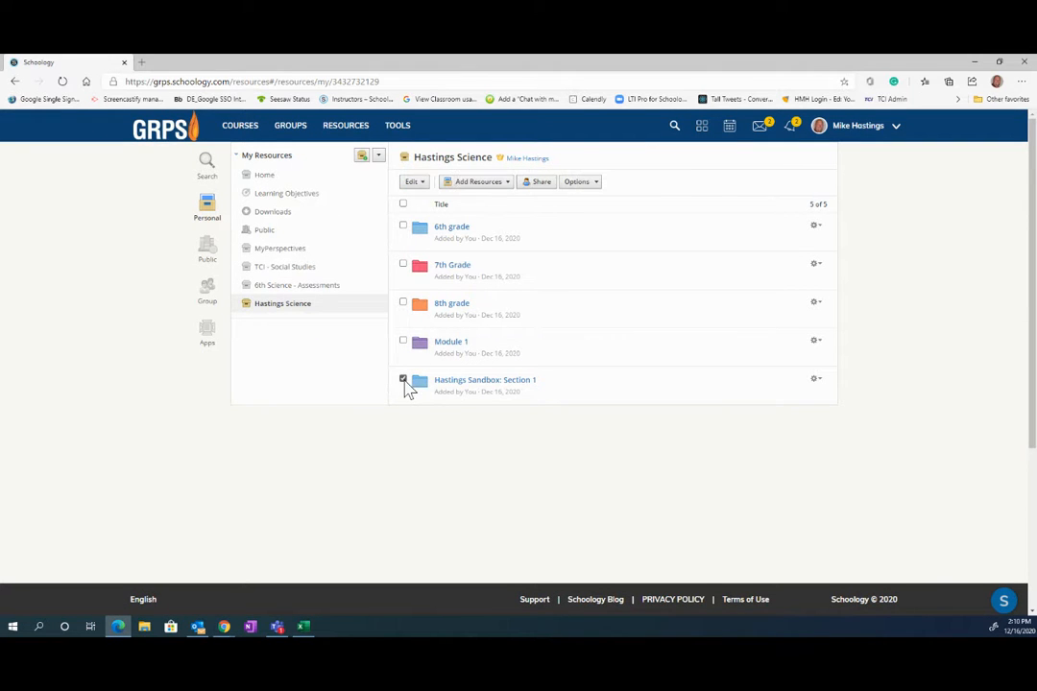
left_click(542, 184)
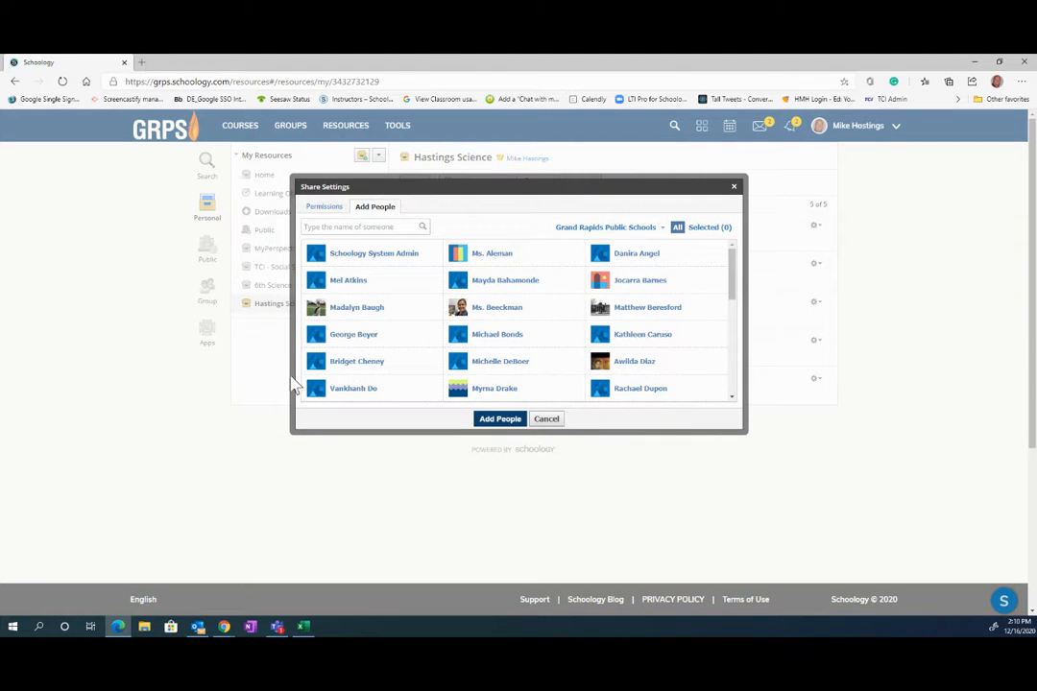
left_click(376, 286)
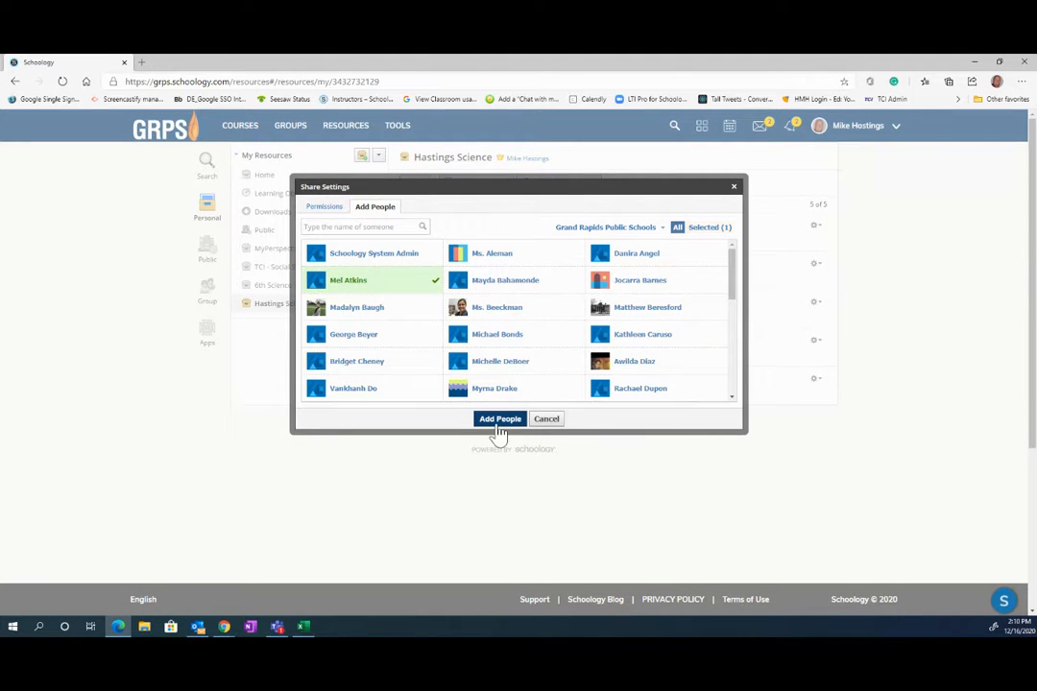
left_click(551, 423)
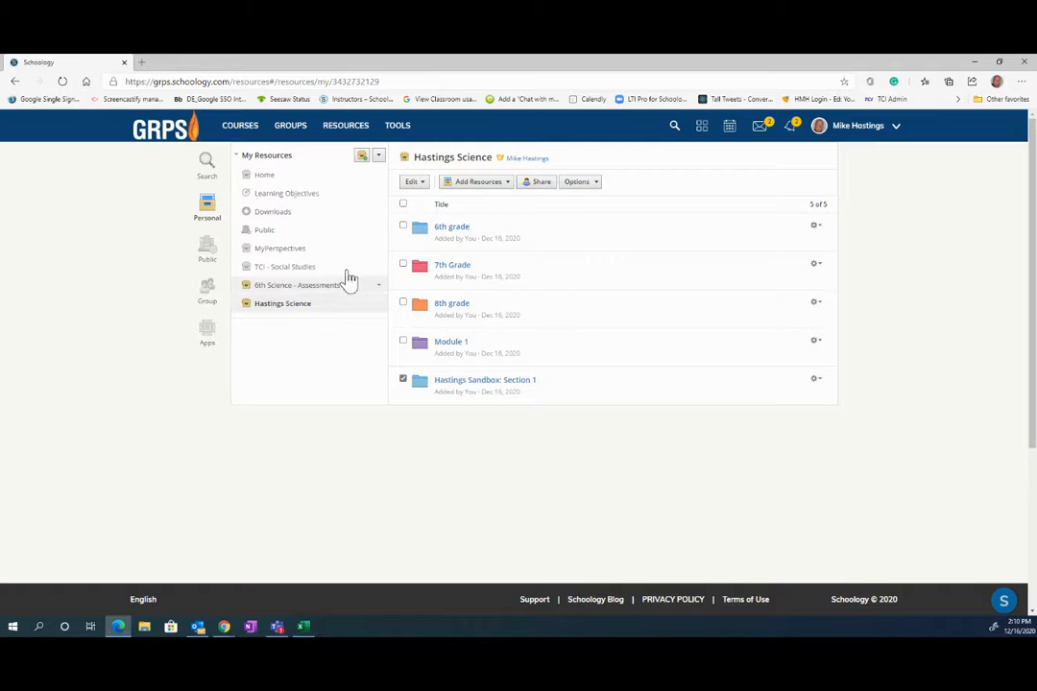